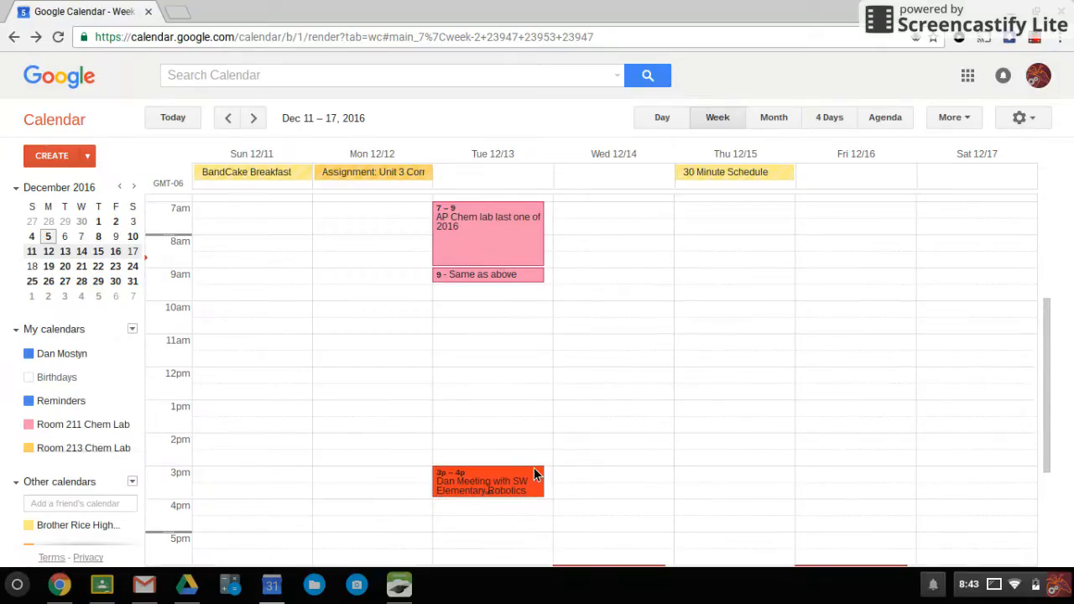
Scroll through the Dec 11–17, 2016 week view to browse its events
{"action": "scroll", "coordinate": [531, 450], "scroll_direction": "down", "scroll_amount": 3}
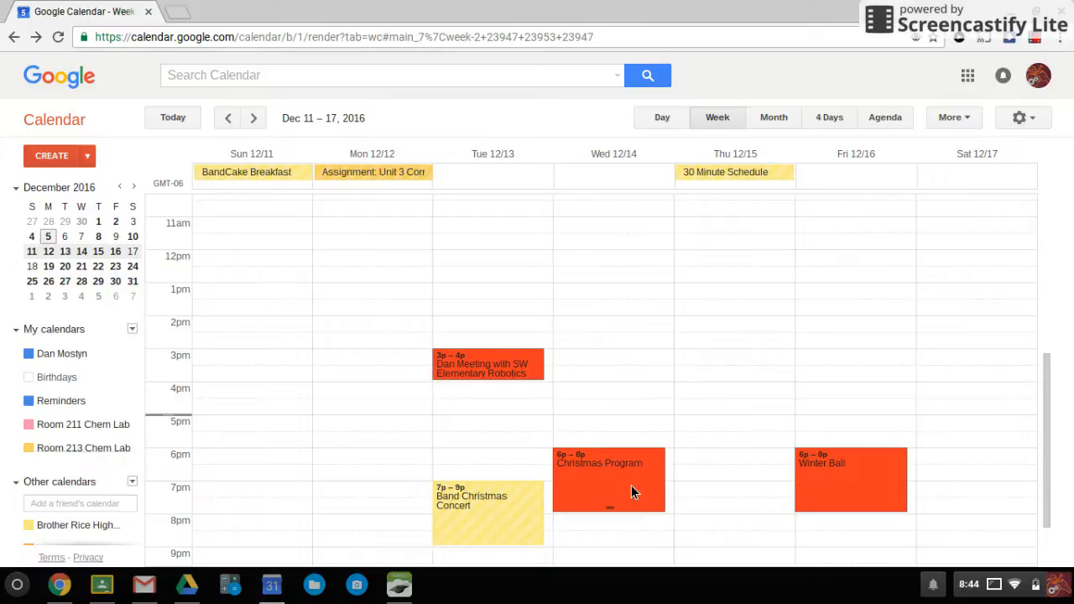
{"action": "scroll", "coordinate": [629, 477], "scroll_direction": "up", "scroll_amount": 3}
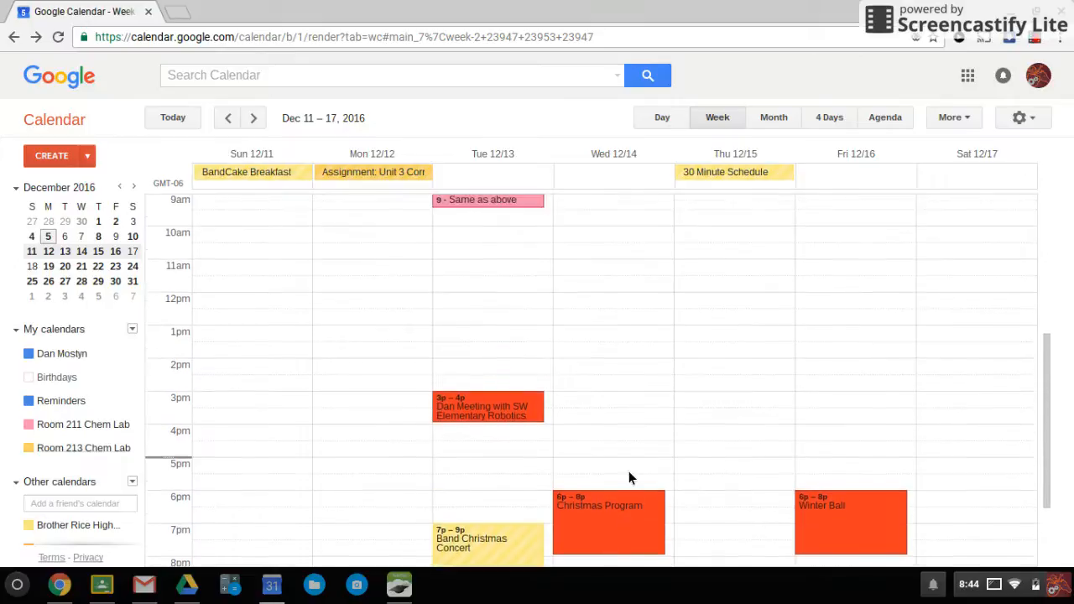
{"action": "scroll", "coordinate": [624, 473], "scroll_direction": "up", "scroll_amount": 2}
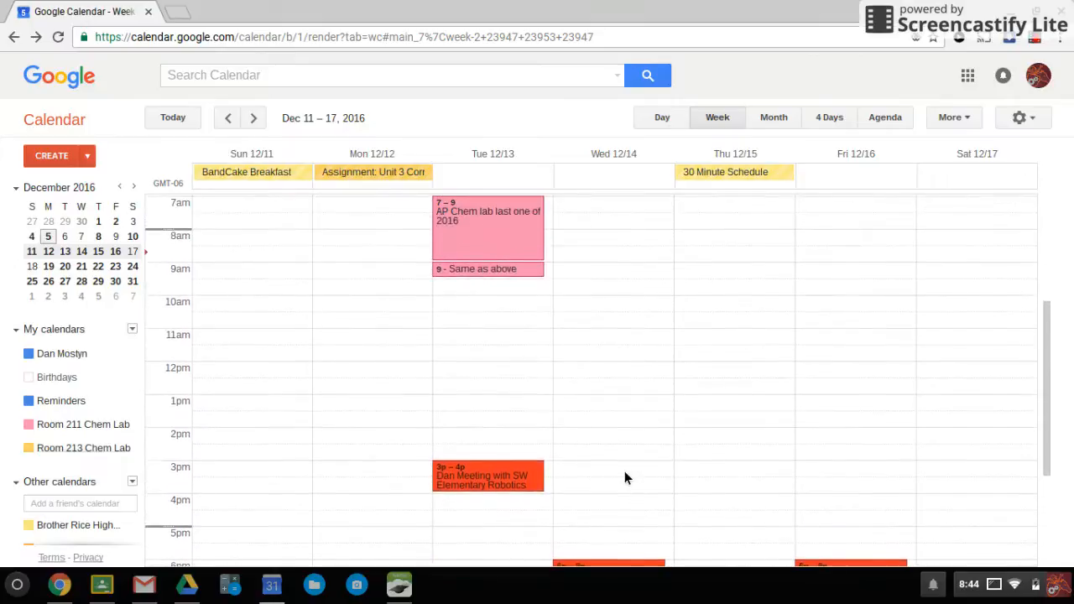
{"action": "scroll", "coordinate": [622, 481], "scroll_direction": "up", "scroll_amount": 2}
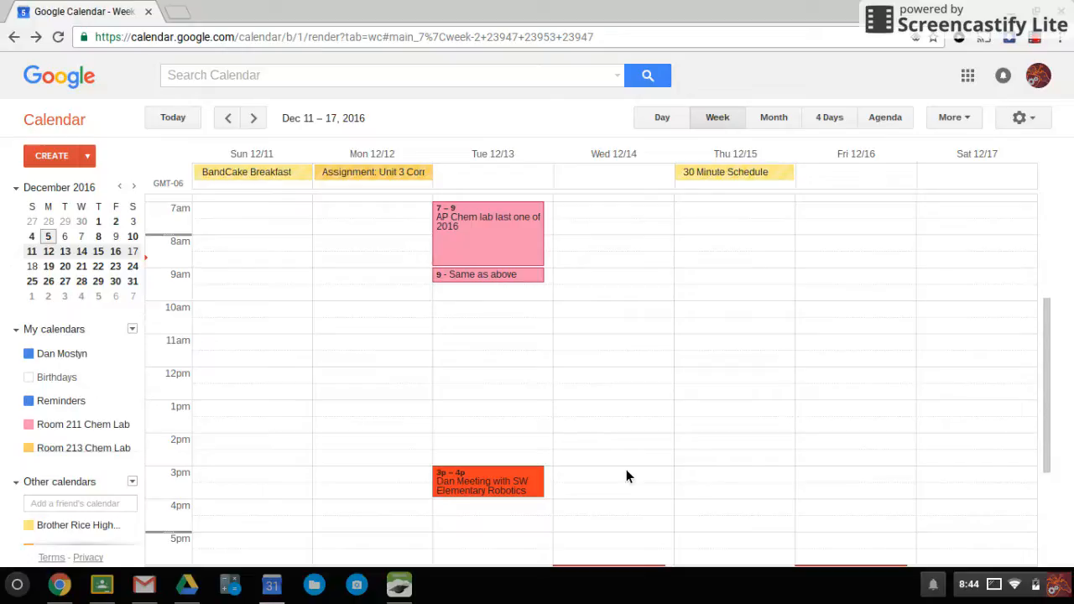
Open the details of Tuesday's 3pm–4pm robotics meeting
{"action": "left_click", "coordinate": [497, 482]}
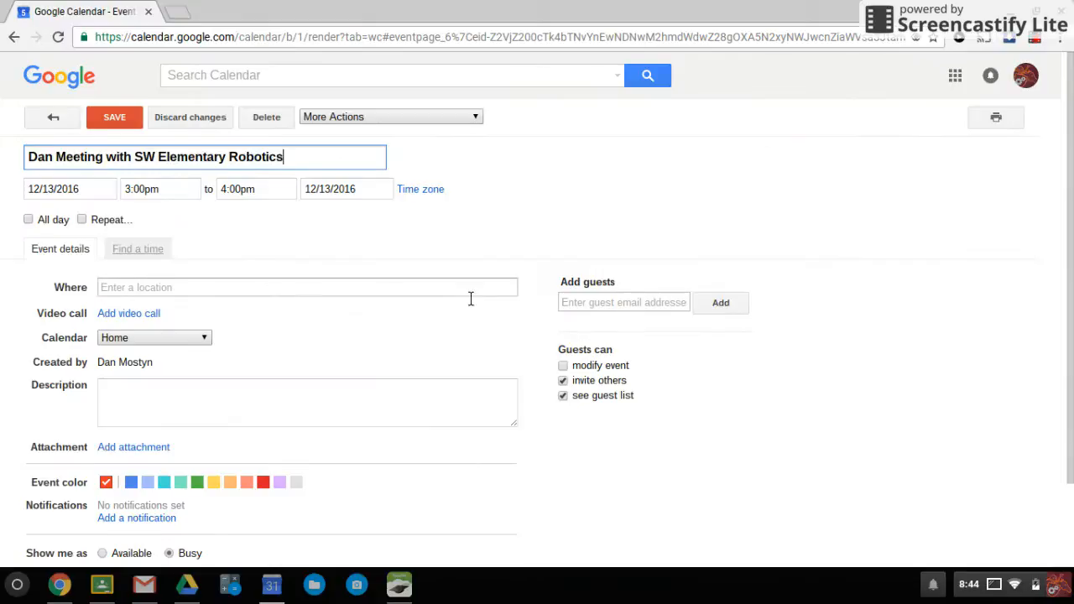
{"action": "scroll", "coordinate": [419, 327], "scroll_direction": "down", "scroll_amount": 2}
{"action": "scroll", "coordinate": [386, 464], "scroll_direction": "up", "scroll_amount": 2}
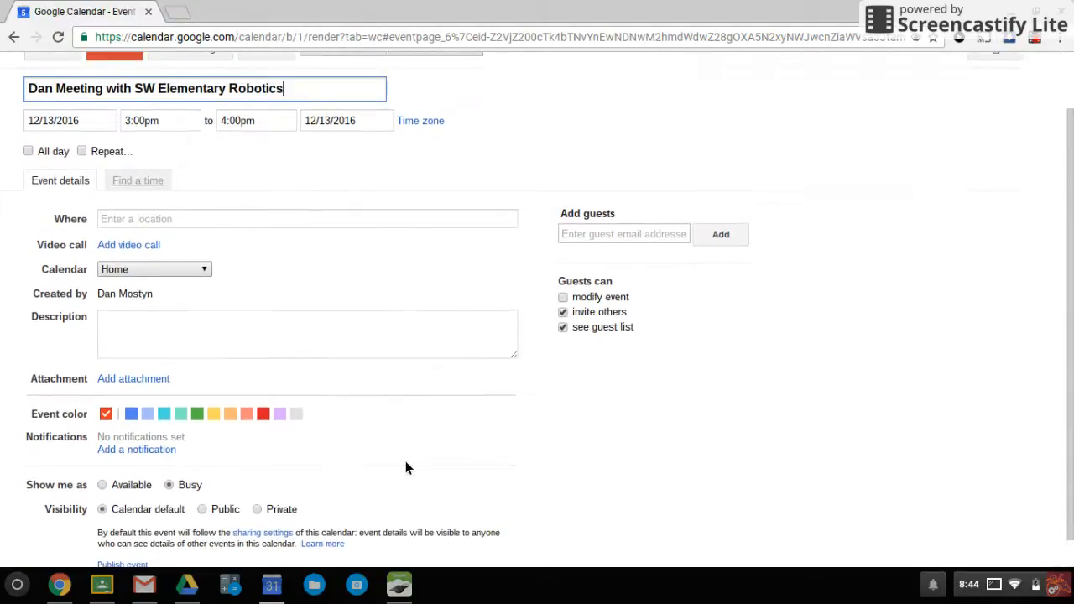
{"action": "scroll", "coordinate": [422, 464], "scroll_direction": "up", "scroll_amount": 1}
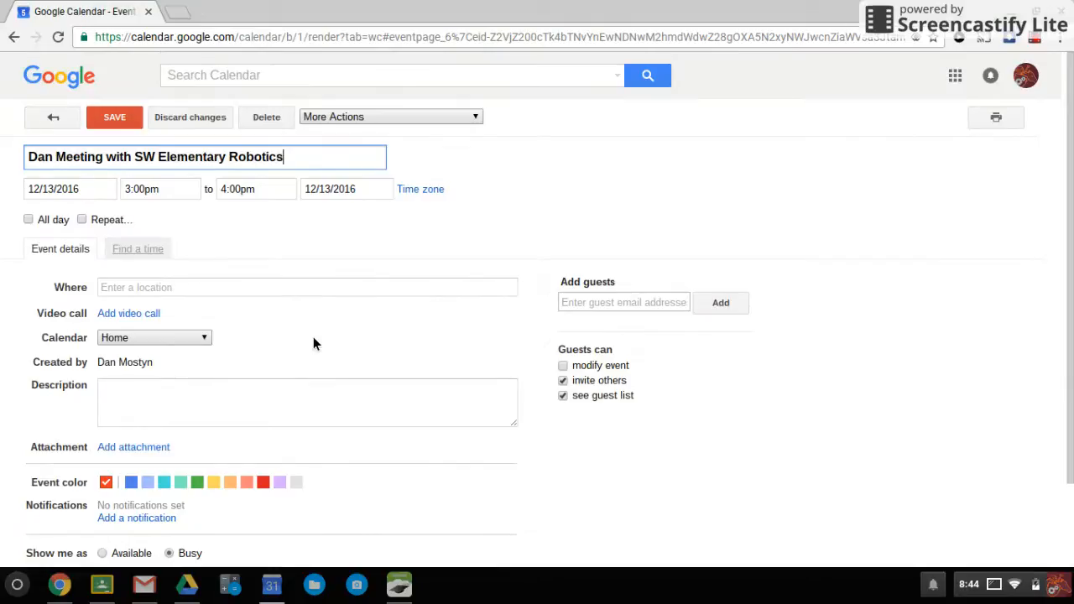
Leave the robotics meeting on the Home calendar unsaved and start a new Wednesday 3pm event
{"action": "left_click", "coordinate": [158, 341]}
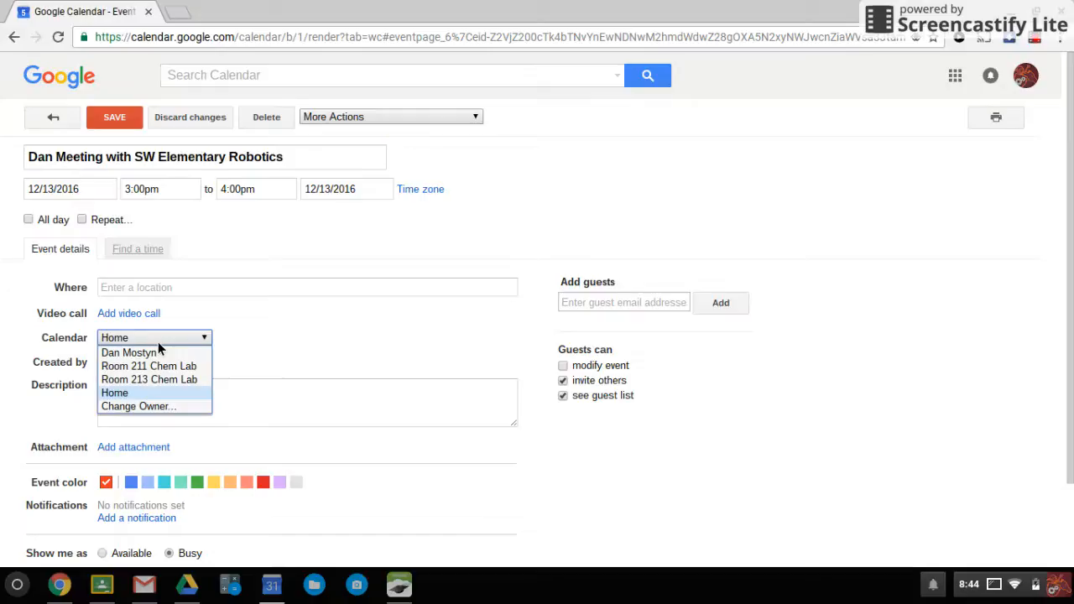
{"action": "left_click", "coordinate": [154, 394]}
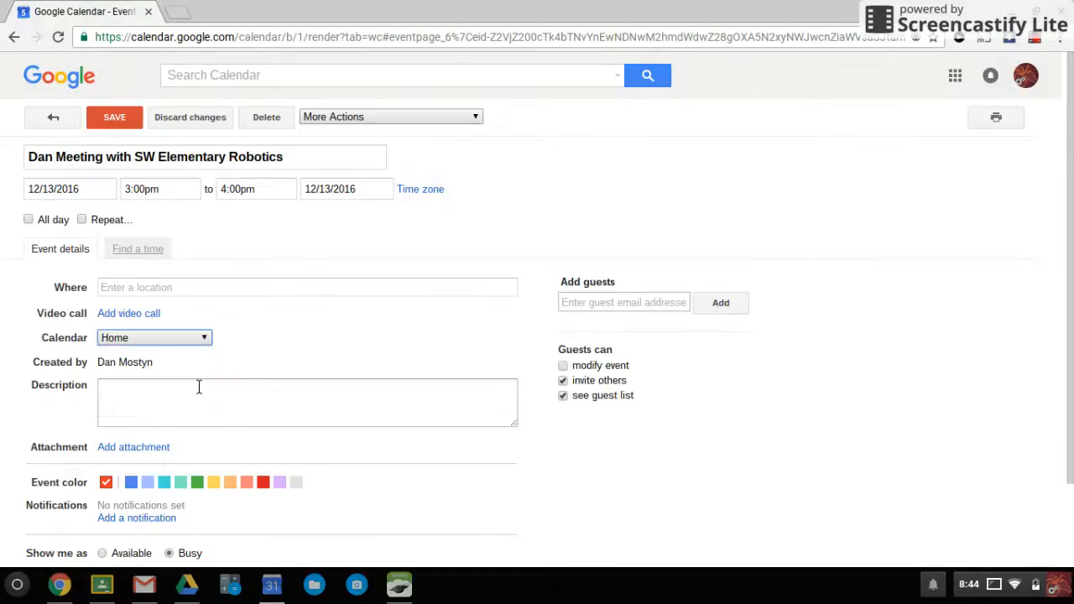
{"action": "left_click", "coordinate": [164, 342]}
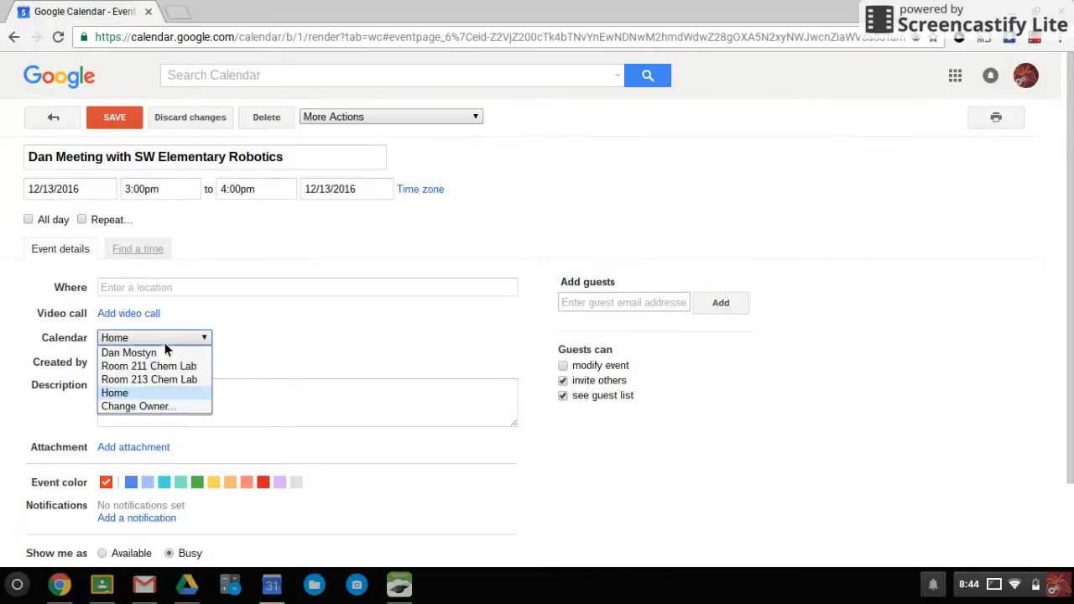
{"action": "left_click", "coordinate": [168, 336]}
{"action": "left_click", "coordinate": [67, 124]}
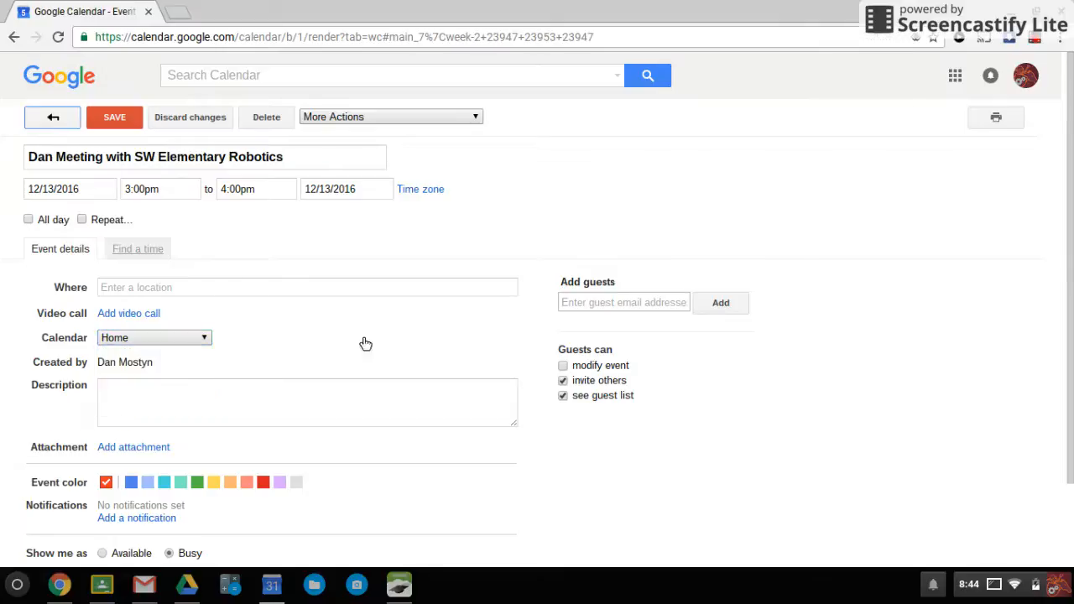
{"action": "left_click", "coordinate": [621, 484]}
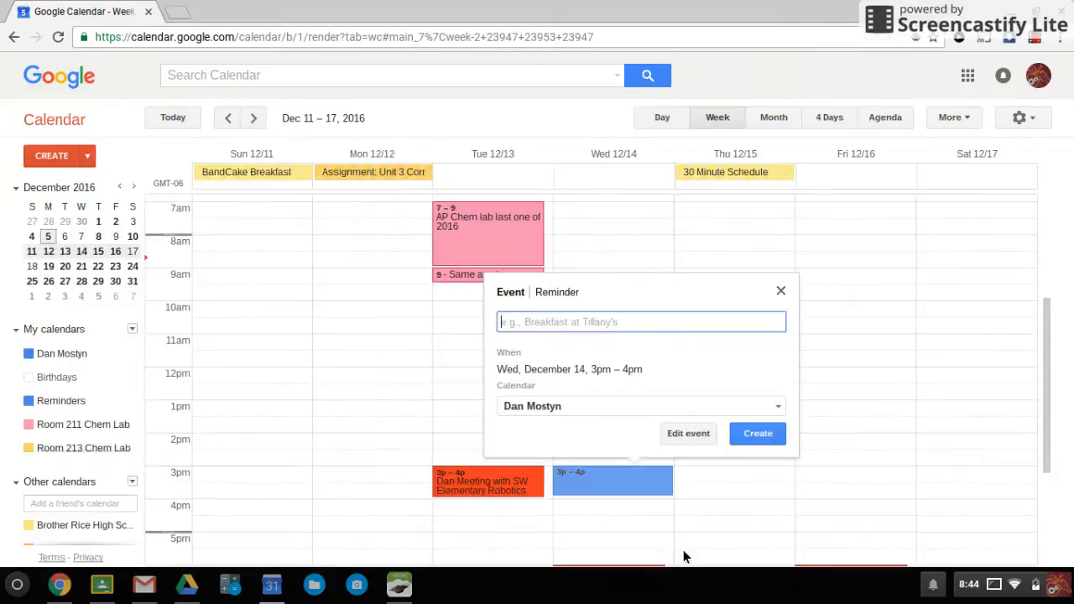
Create 'Meeting with Robotics' on Home for Wednesday 3pm, then delete it from its edit page
{"action": "type", "text": "Meeting"}
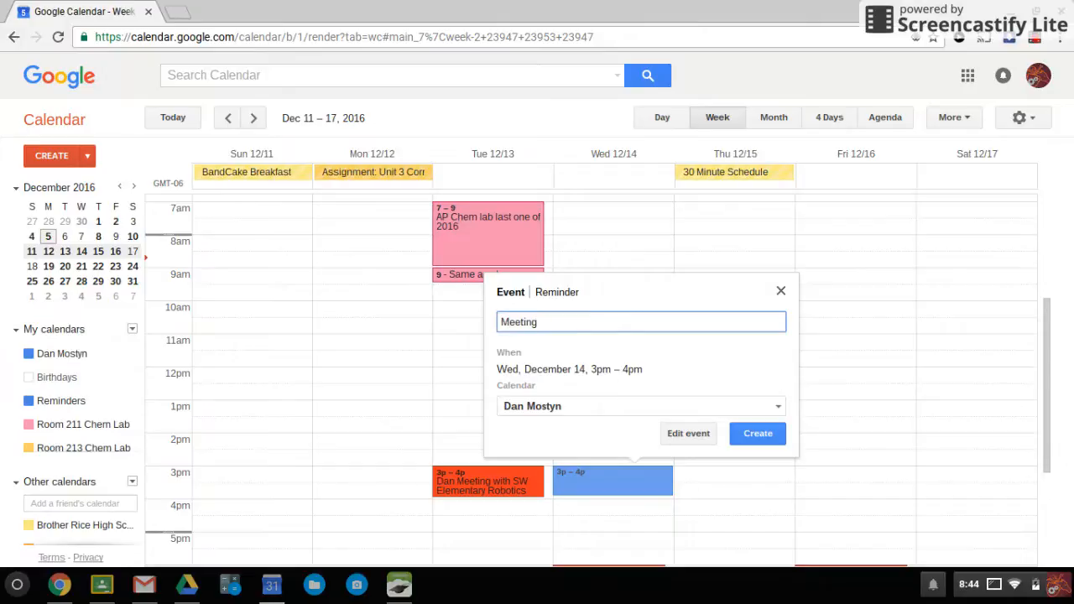
{"action": "type", "text": " with Robotics"}
{"action": "left_click", "coordinate": [568, 408]}
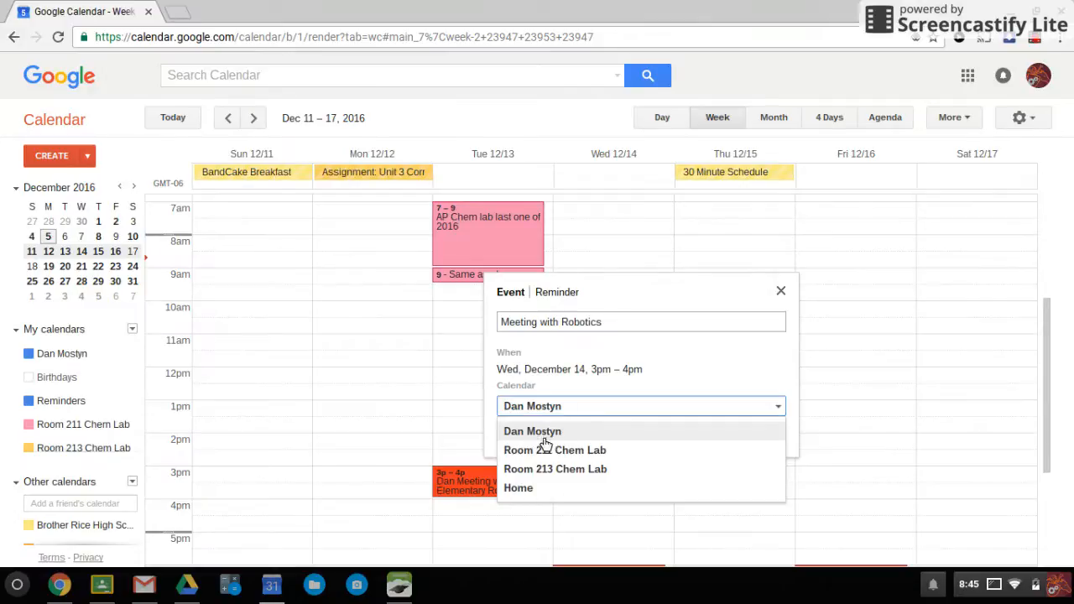
{"action": "left_click", "coordinate": [542, 489]}
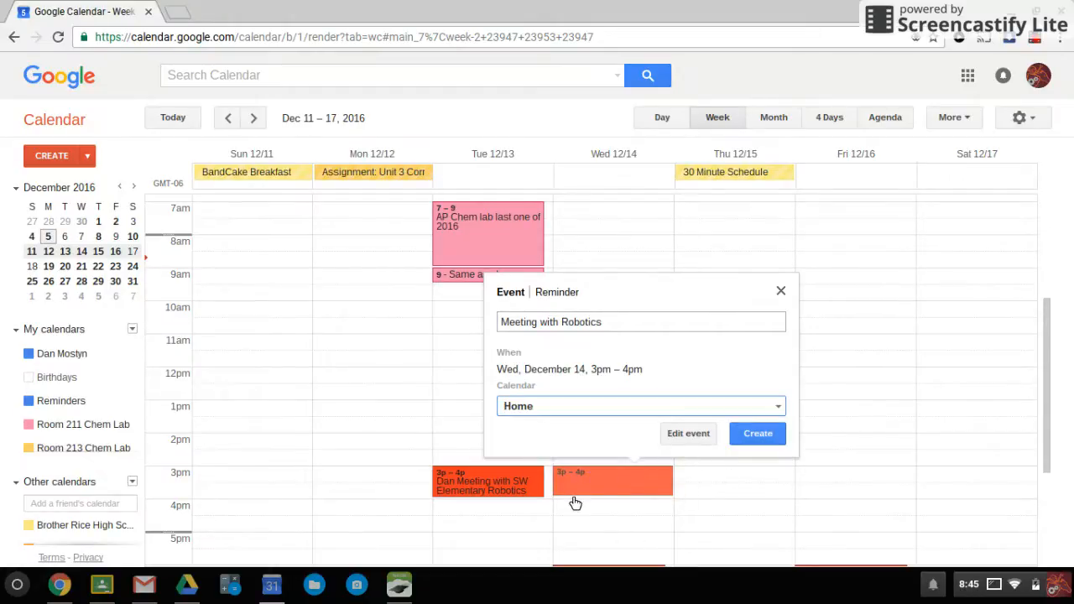
{"action": "left_click", "coordinate": [770, 426]}
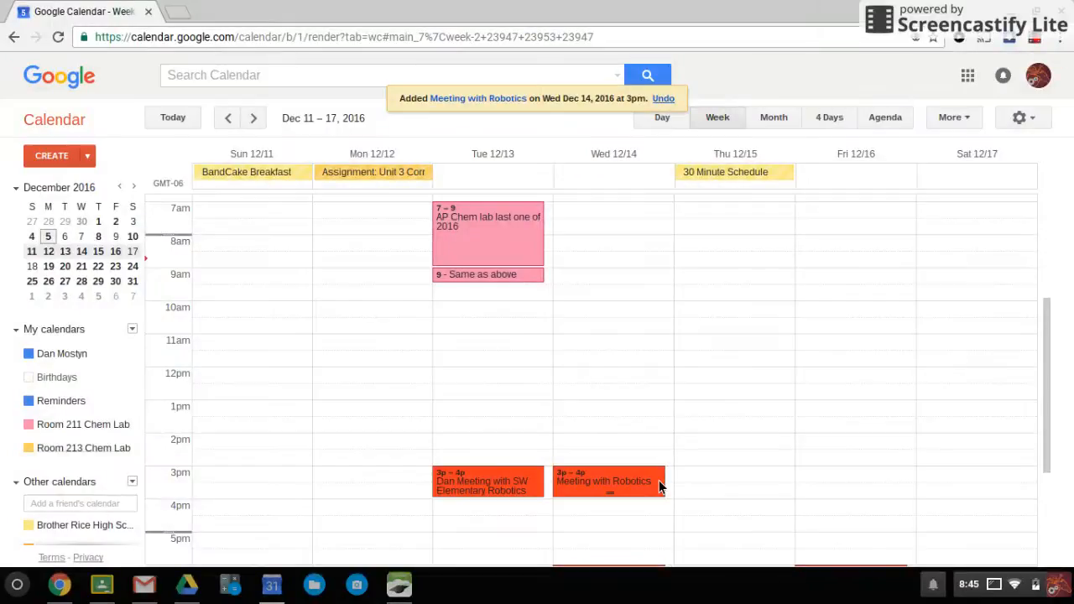
{"action": "double_click", "coordinate": [659, 480]}
{"action": "left_click", "coordinate": [267, 118]}
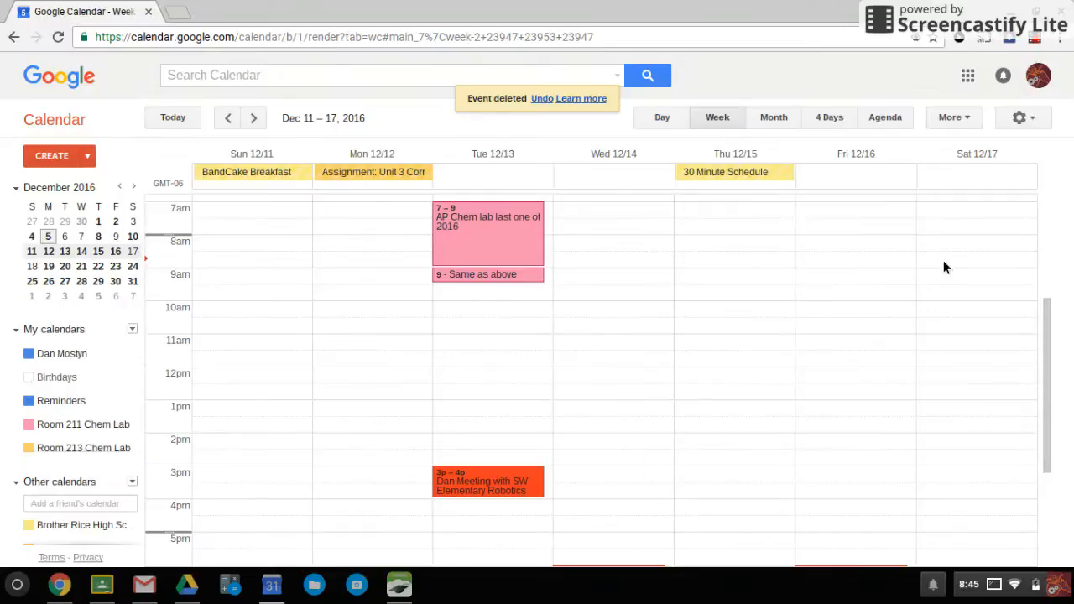
Open the Calendar Settings page from the gear menu
{"action": "left_click", "coordinate": [1029, 121]}
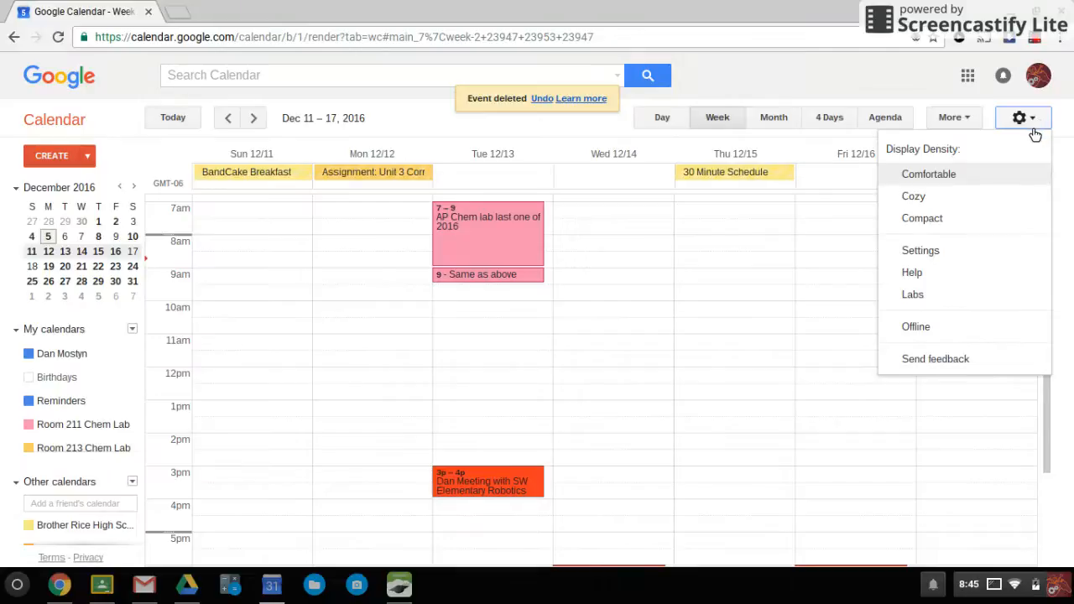
{"action": "left_click", "coordinate": [939, 255]}
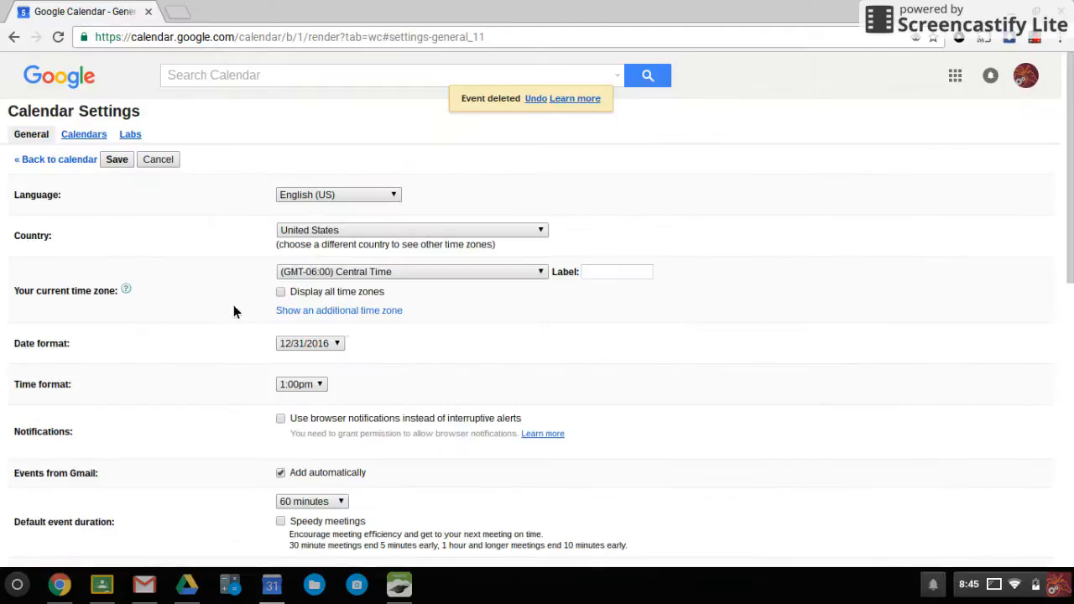
{"action": "scroll", "coordinate": [201, 271], "scroll_direction": "down", "scroll_amount": 3}
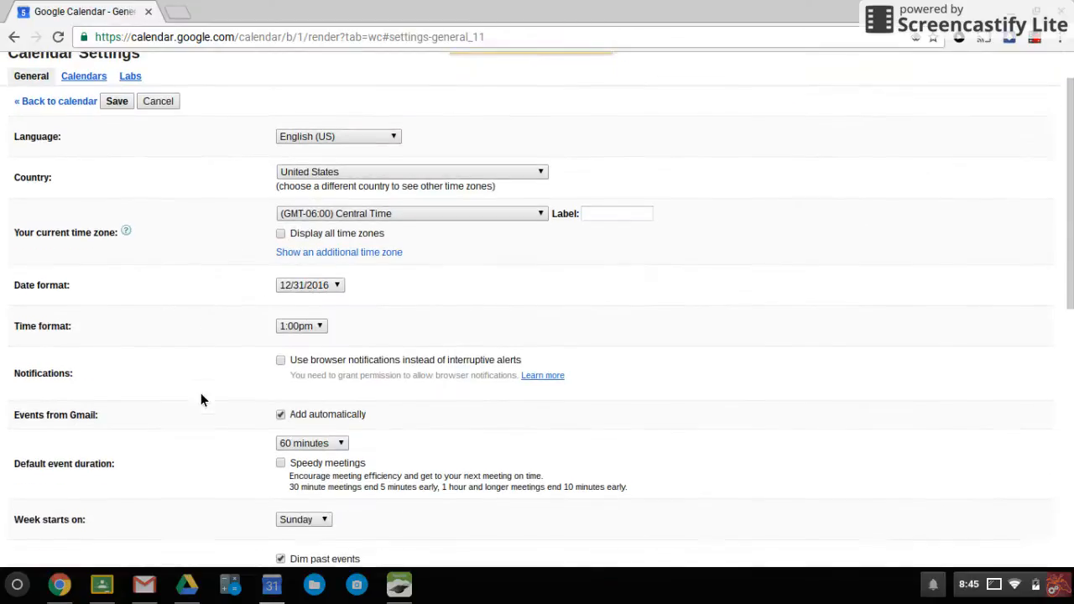
{"action": "scroll", "coordinate": [190, 380], "scroll_direction": "down", "scroll_amount": 2}
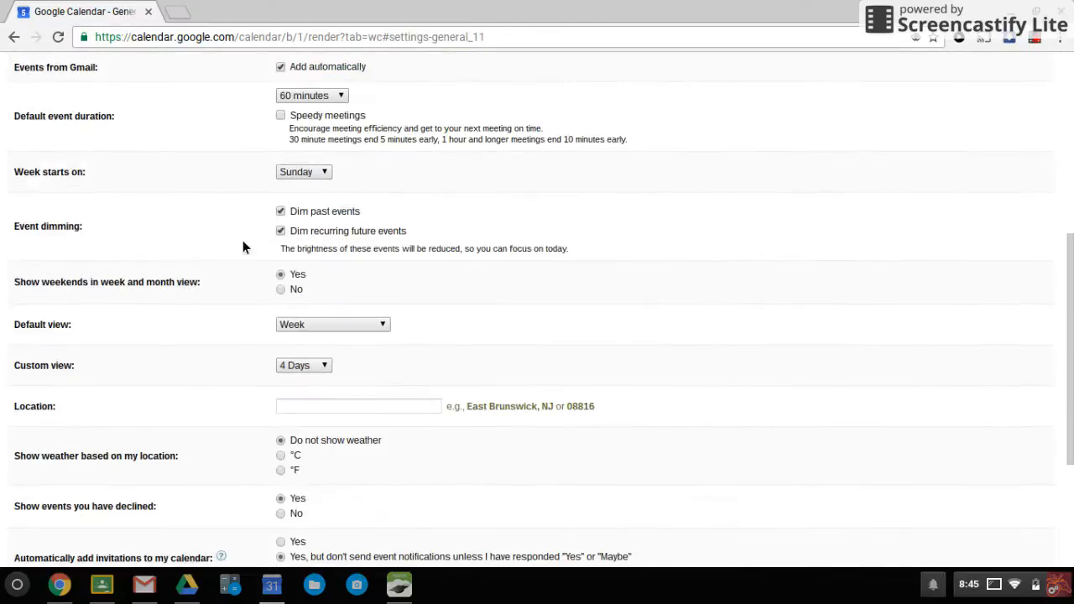
{"action": "scroll", "coordinate": [199, 311], "scroll_direction": "up", "scroll_amount": 5}
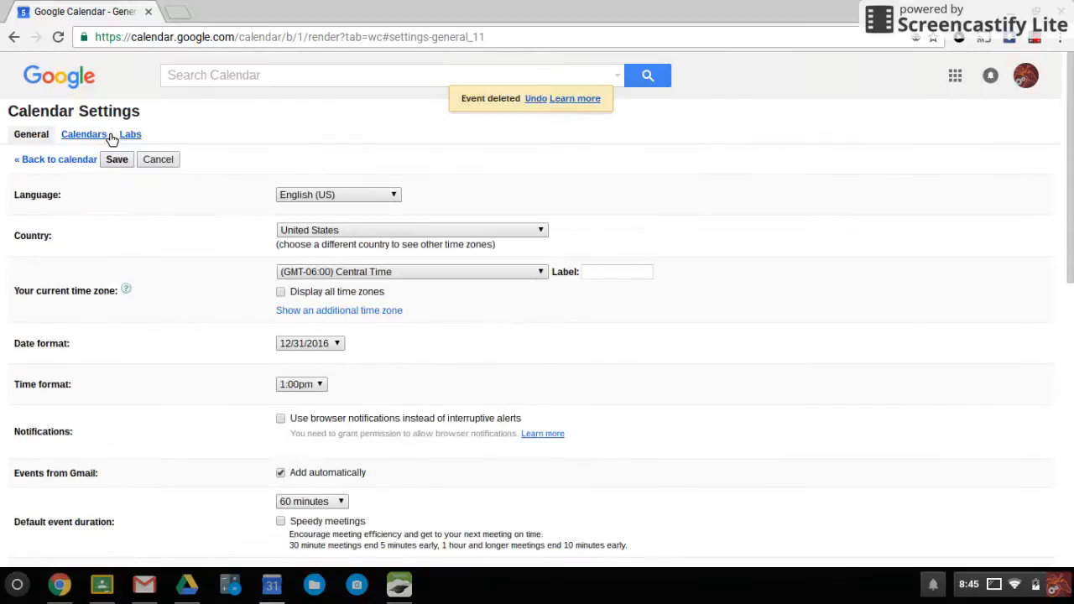
Switch to the Calendars tab and look over the My Calendars and Other Calendars lists
{"action": "left_click", "coordinate": [84, 134]}
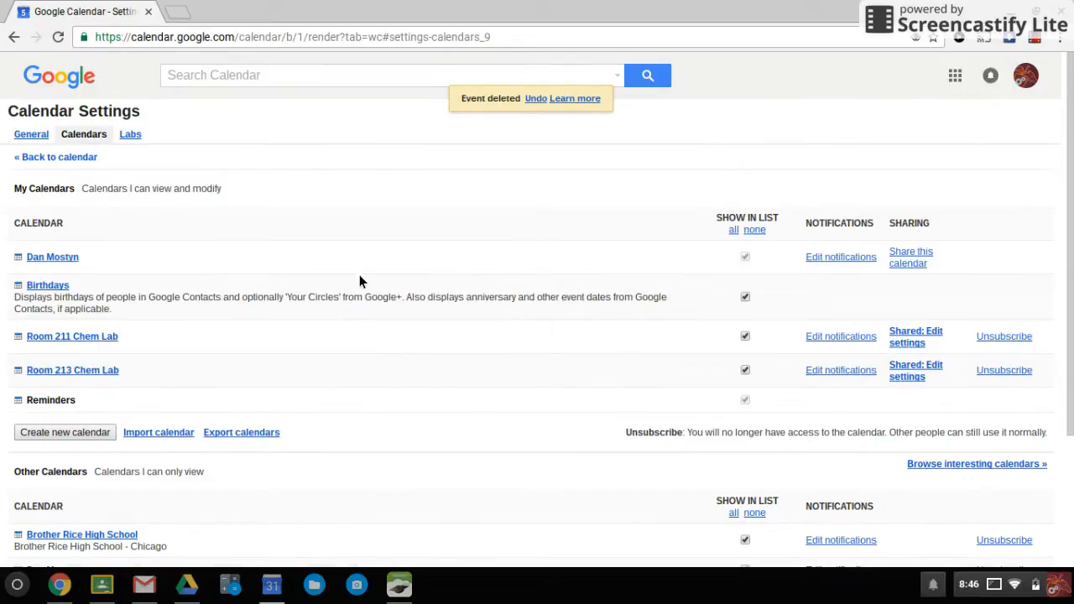
{"action": "scroll", "coordinate": [361, 277], "scroll_direction": "down", "scroll_amount": 1}
{"action": "scroll", "coordinate": [212, 204], "scroll_direction": "down", "scroll_amount": 2}
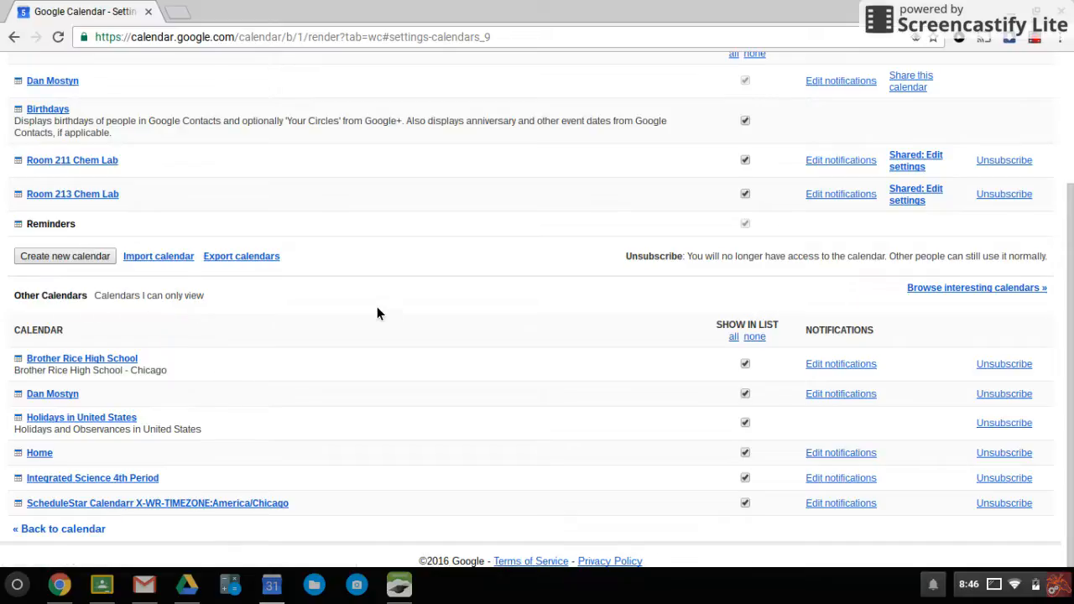
{"action": "scroll", "coordinate": [393, 318], "scroll_direction": "up", "scroll_amount": 1}
{"action": "scroll", "coordinate": [386, 321], "scroll_direction": "up", "scroll_amount": 3}
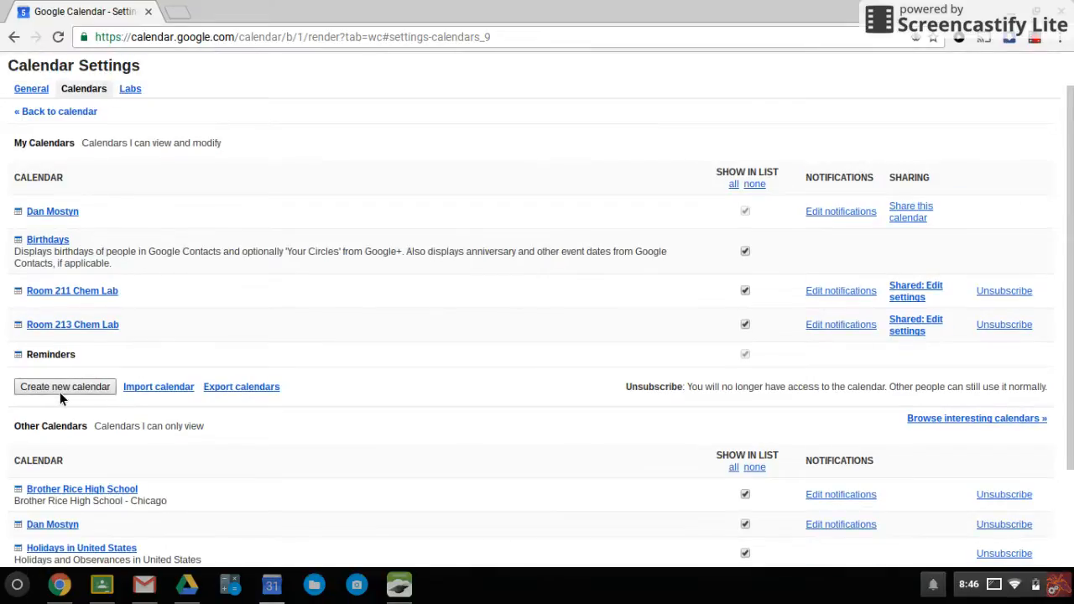
Start a new calendar named 'Science Department' with time zone kept at Central Time
{"action": "left_click", "coordinate": [72, 388]}
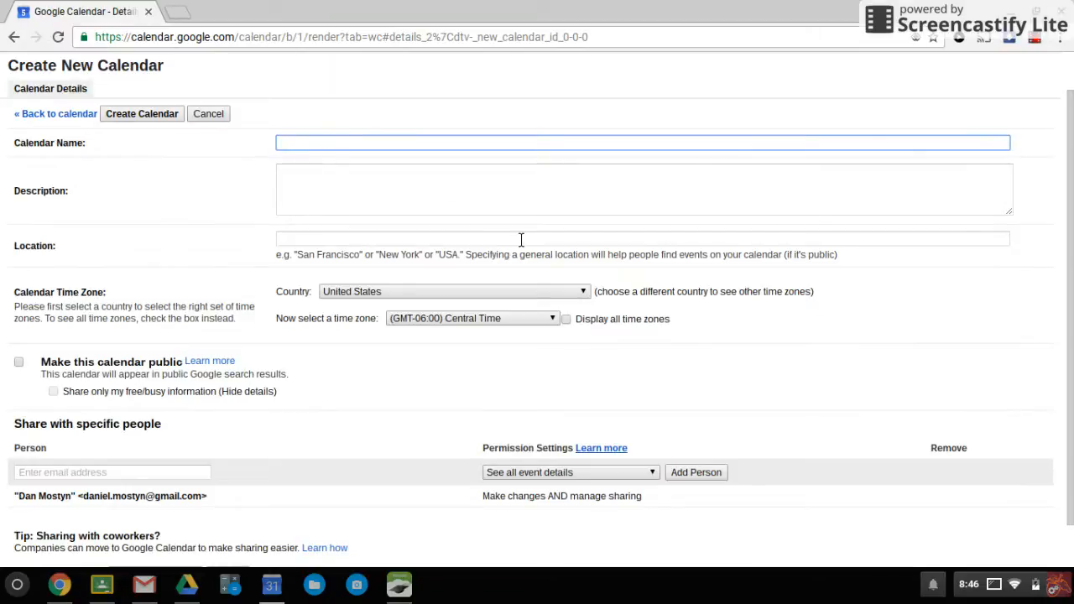
{"action": "type", "text": "Science Department"}
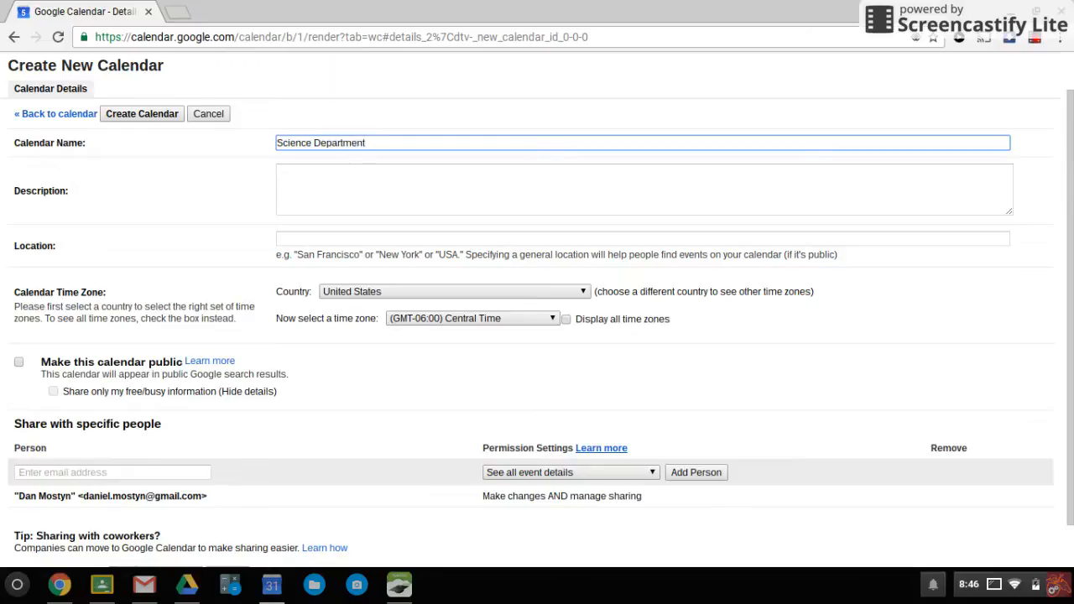
{"action": "left_click", "coordinate": [365, 210]}
{"action": "left_click", "coordinate": [343, 241]}
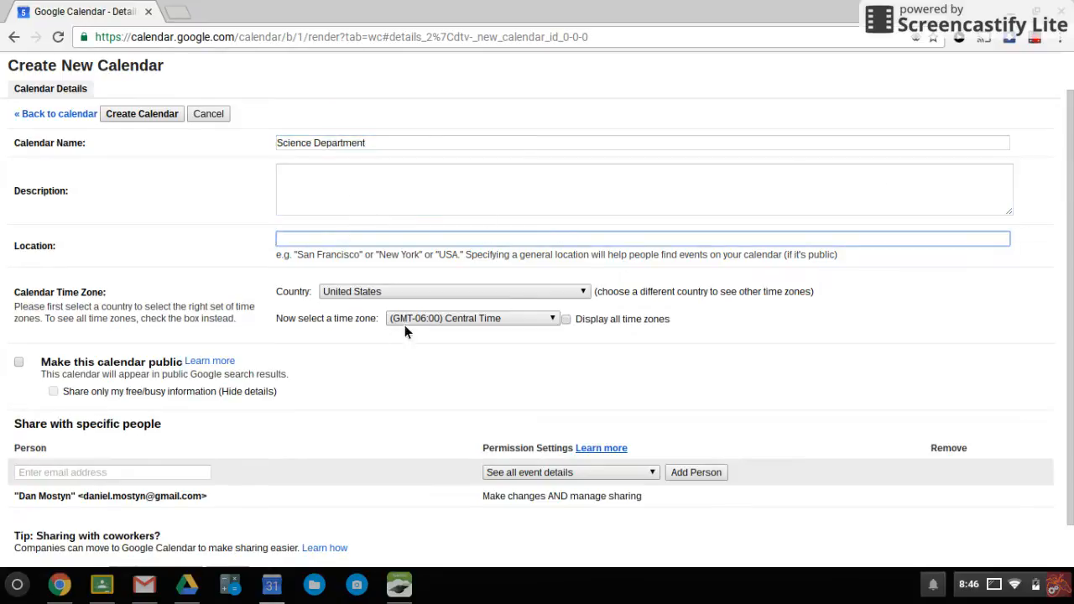
{"action": "left_click", "coordinate": [475, 320]}
{"action": "left_click", "coordinate": [489, 321]}
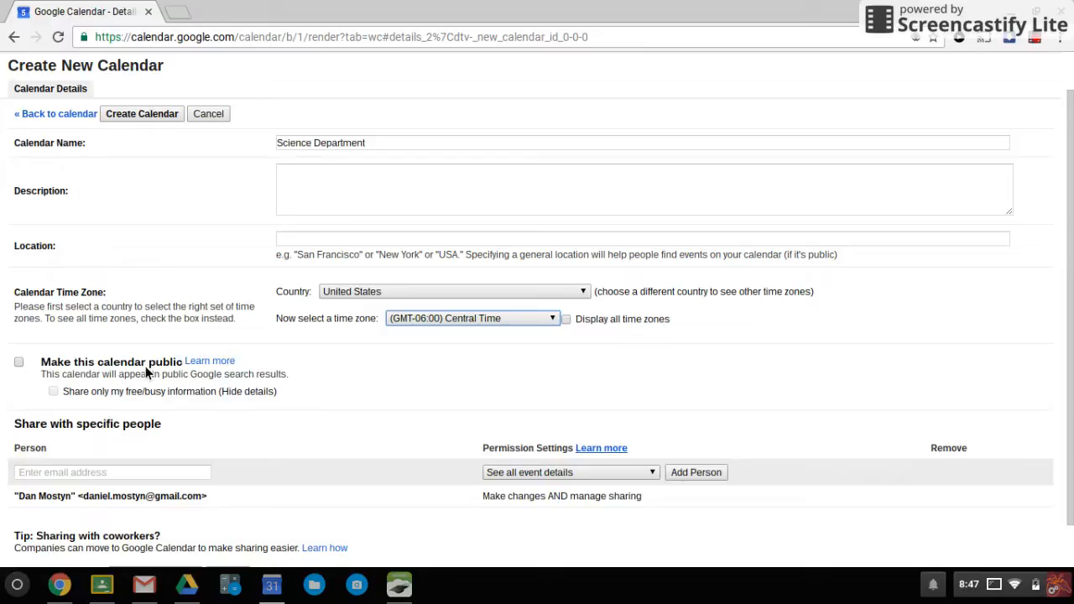
{"action": "scroll", "coordinate": [155, 374], "scroll_direction": "down", "scroll_amount": 2}
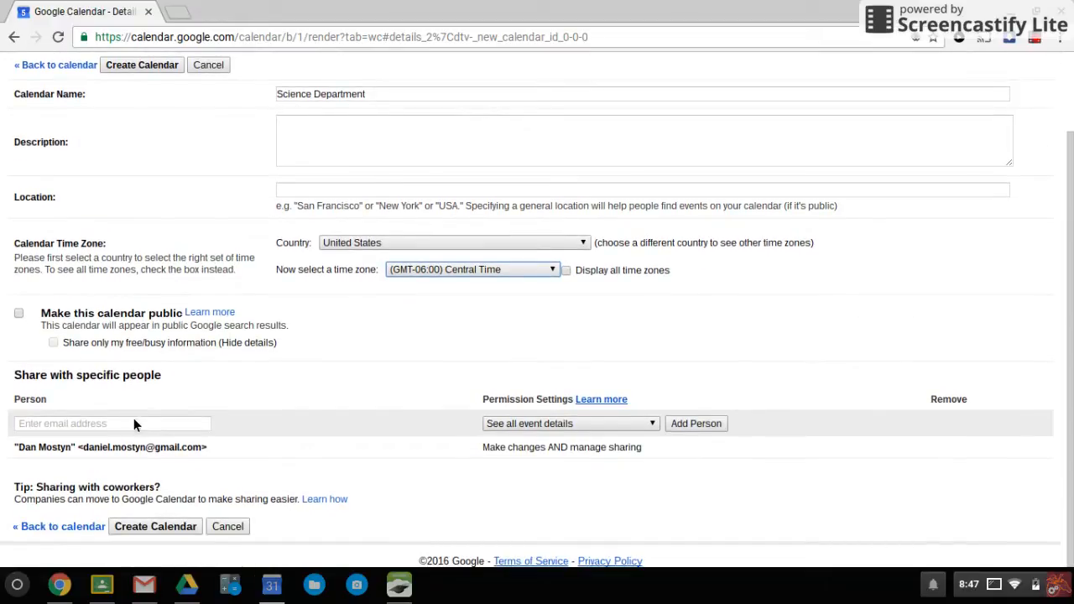
Add a colleague's e-mail address under Share with specific people
{"action": "left_click", "coordinate": [136, 426]}
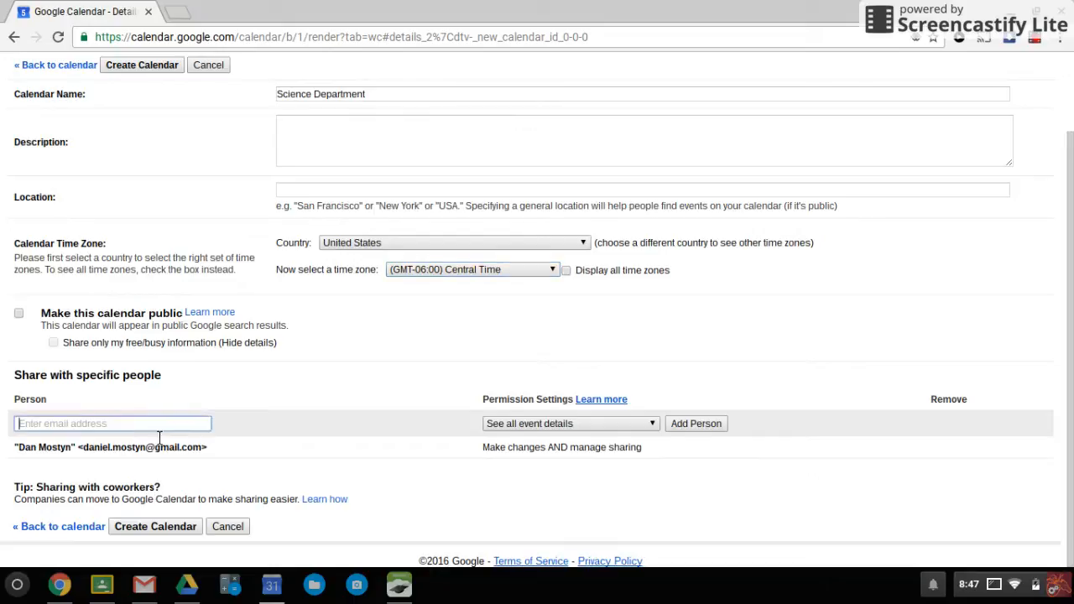
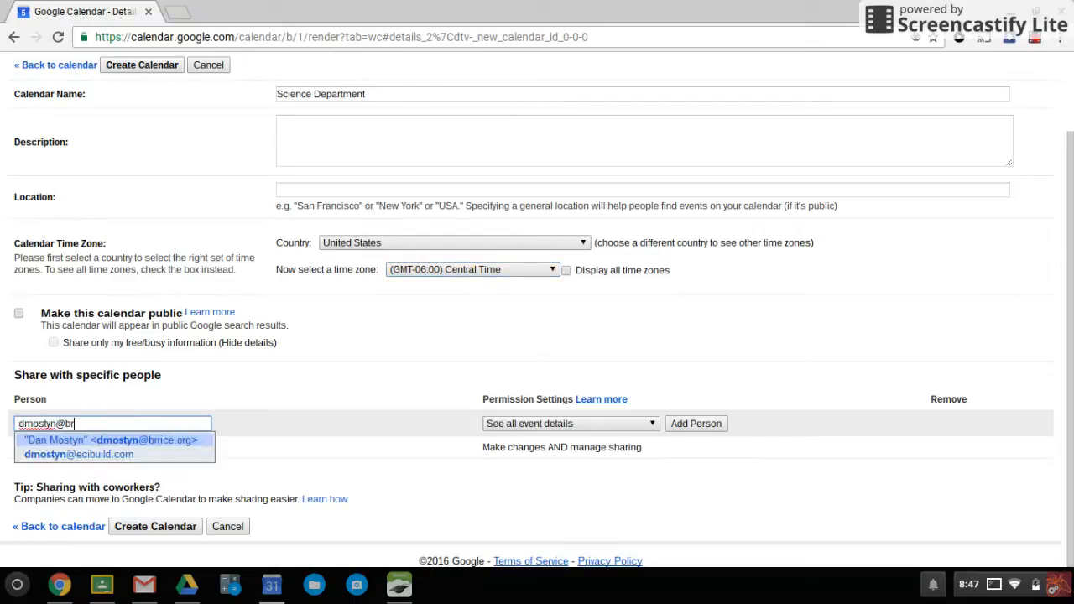
{"action": "key", "text": "Return"}
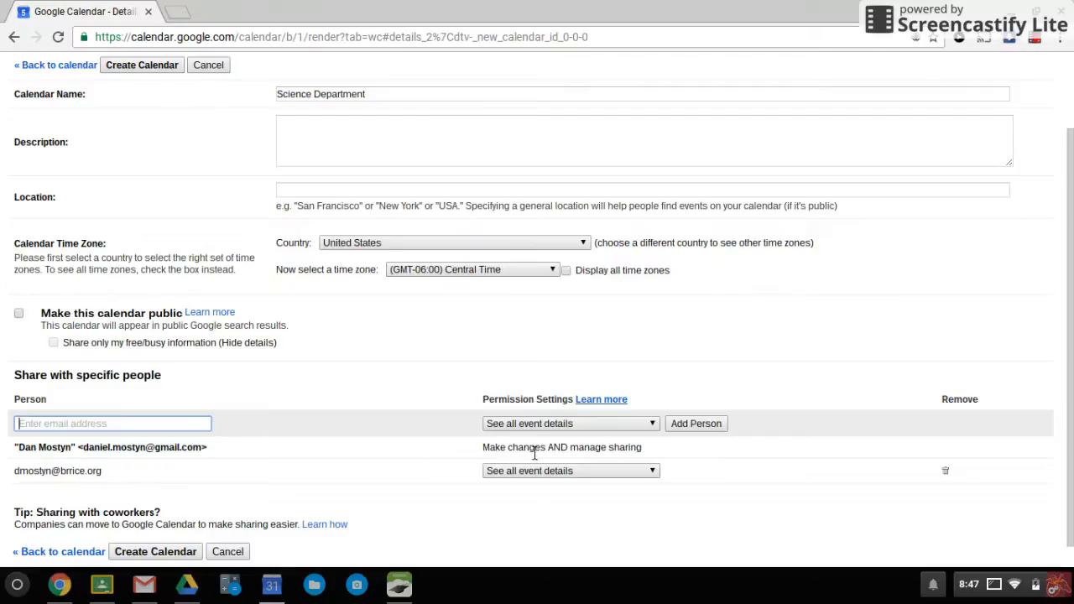
{"action": "left_click_drag", "start_coordinate": [109, 476], "coordinate": [16, 482]}
{"action": "left_click", "coordinate": [182, 477]}
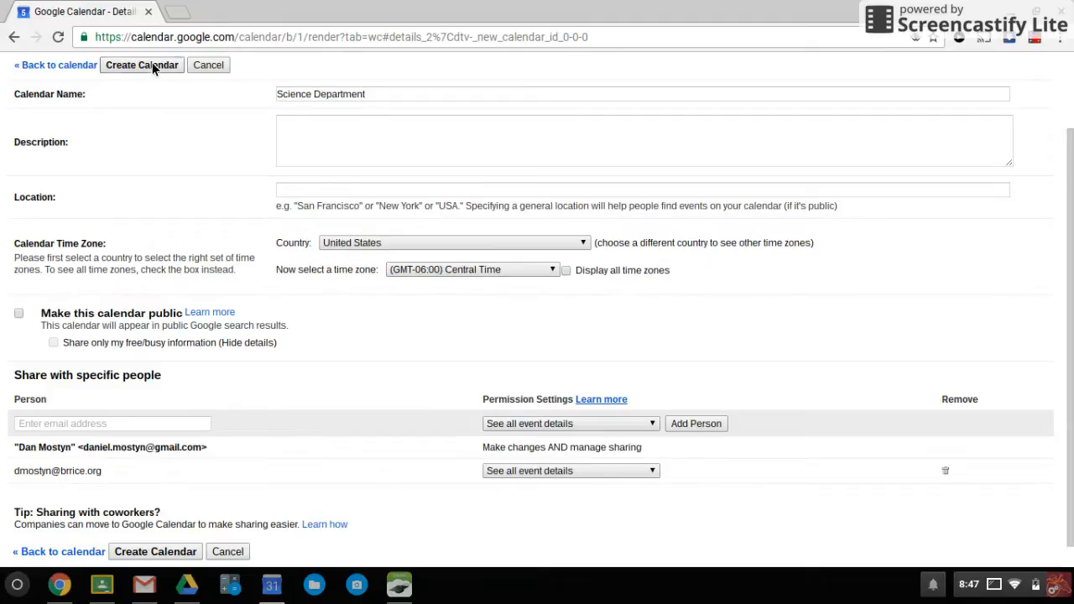
Give the colleague 'Make changes to events' permission and create the Science Department calendar
{"action": "left_click", "coordinate": [563, 474]}
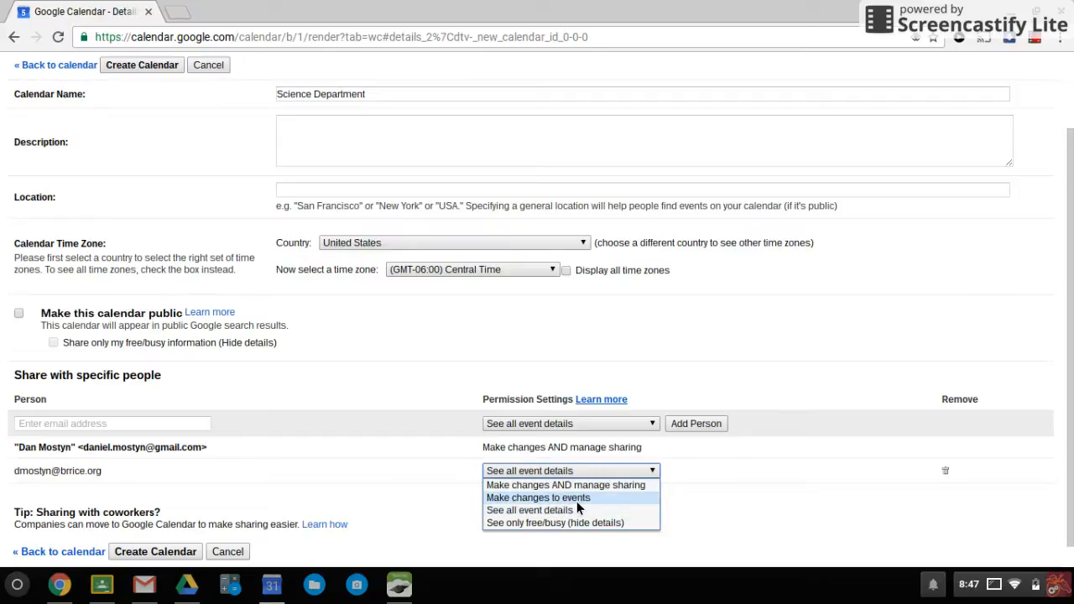
{"action": "left_click", "coordinate": [577, 501]}
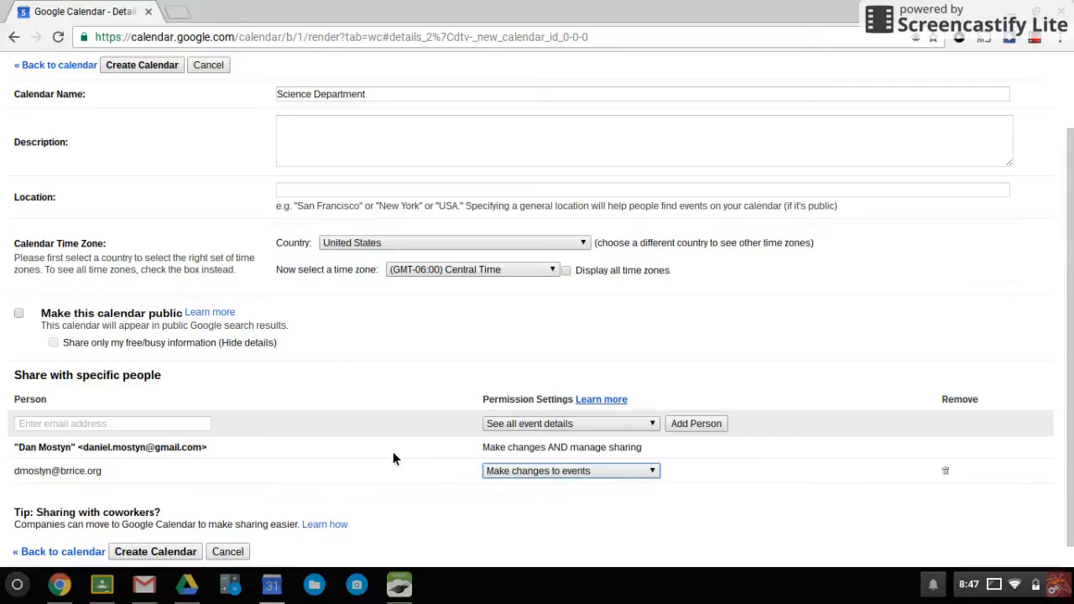
{"action": "left_click", "coordinate": [570, 475]}
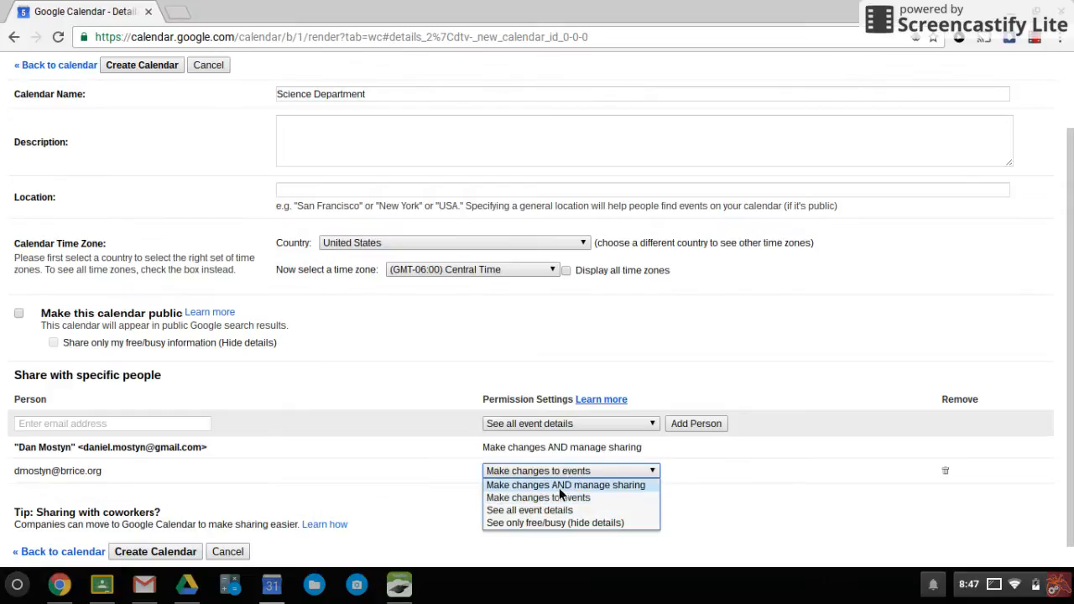
{"action": "left_click", "coordinate": [535, 486]}
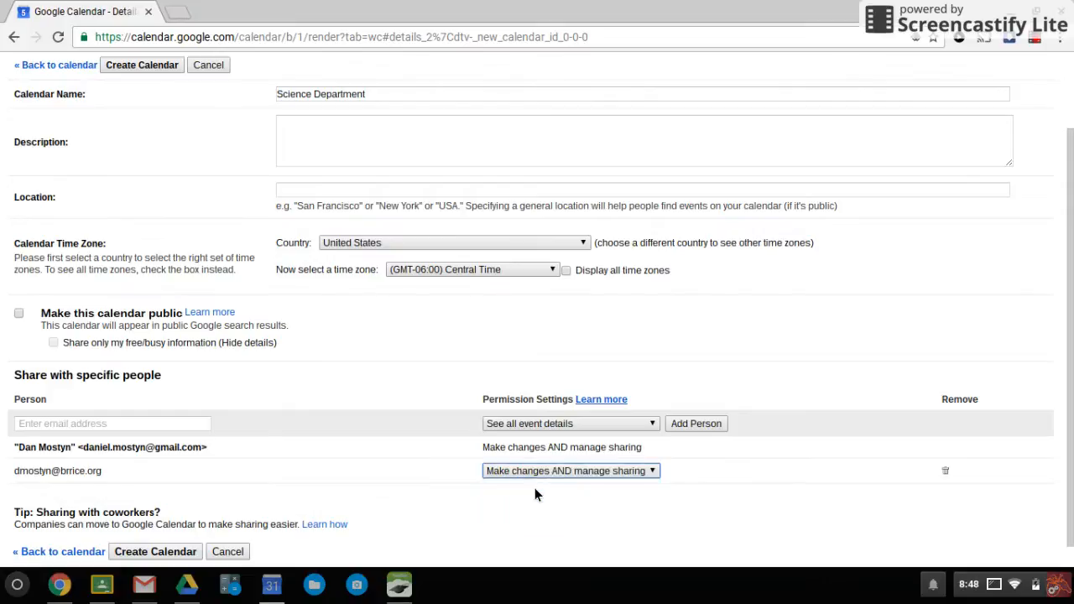
{"action": "left_click", "coordinate": [578, 475]}
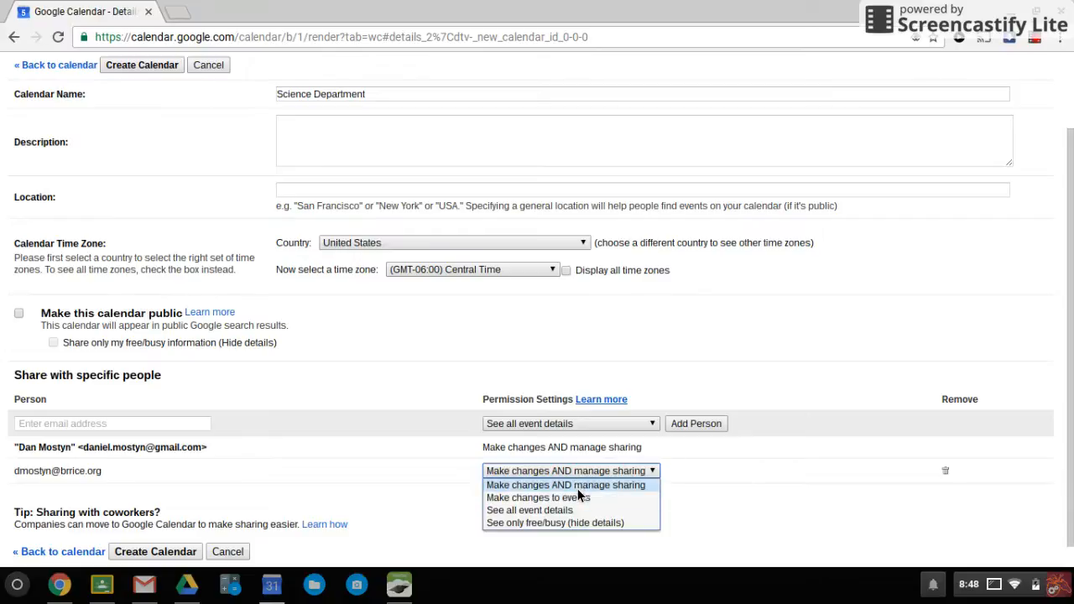
{"action": "left_click", "coordinate": [580, 501]}
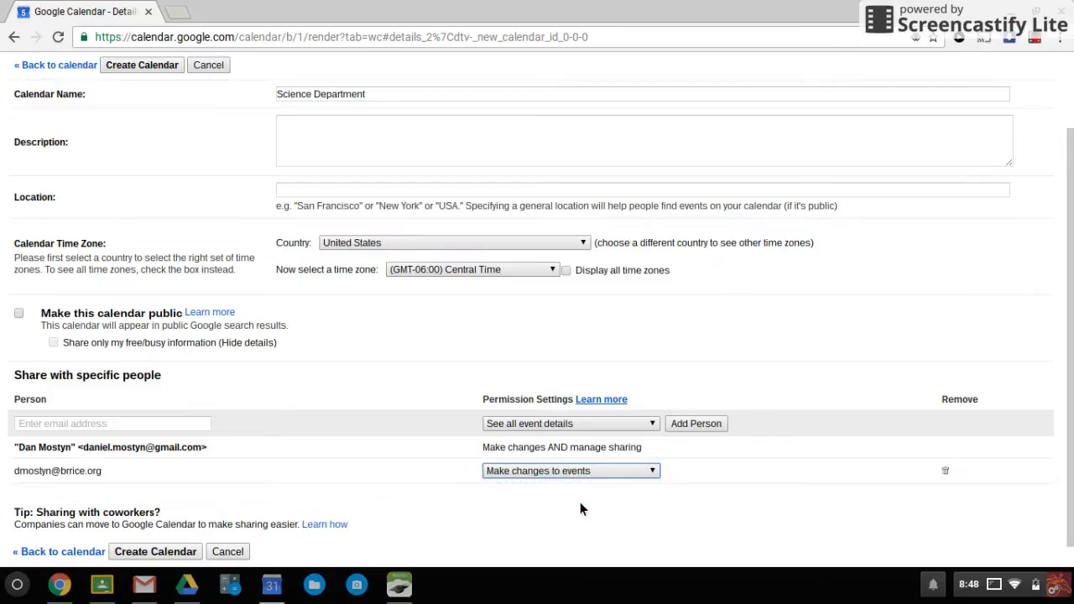
{"action": "scroll", "coordinate": [327, 451], "scroll_direction": "down", "scroll_amount": 1}
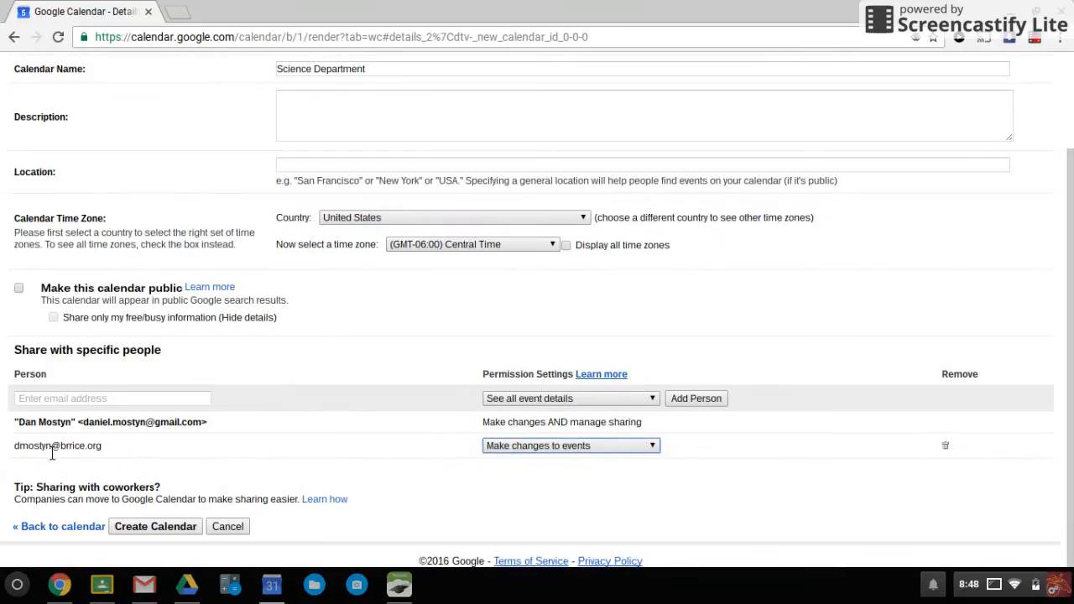
{"action": "left_click_drag", "start_coordinate": [22, 453], "coordinate": [106, 451]}
{"action": "left_click", "coordinate": [191, 445]}
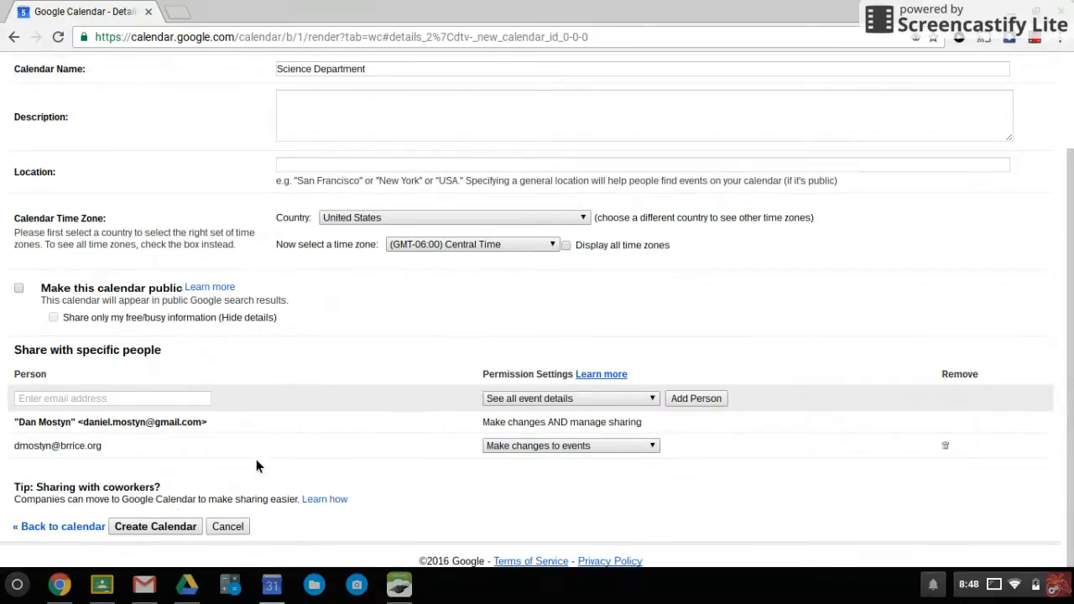
{"action": "left_click", "coordinate": [172, 526]}
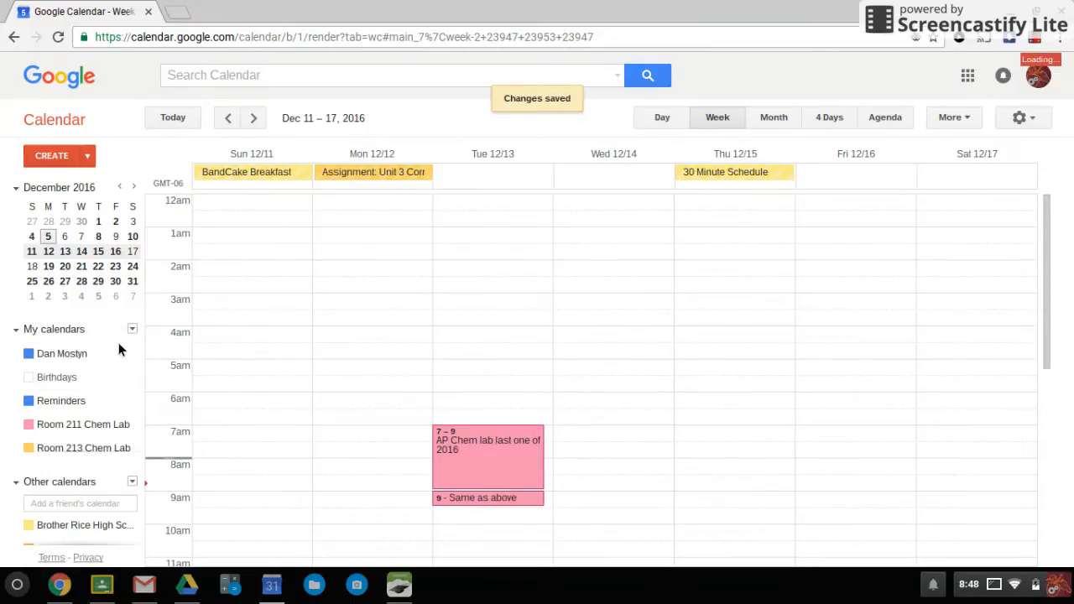
Add a 'Meeting' event to Science Department on Wednesday Dec 14, 4am–5am
{"action": "left_click", "coordinate": [599, 337]}
{"action": "left_click", "coordinate": [614, 266]}
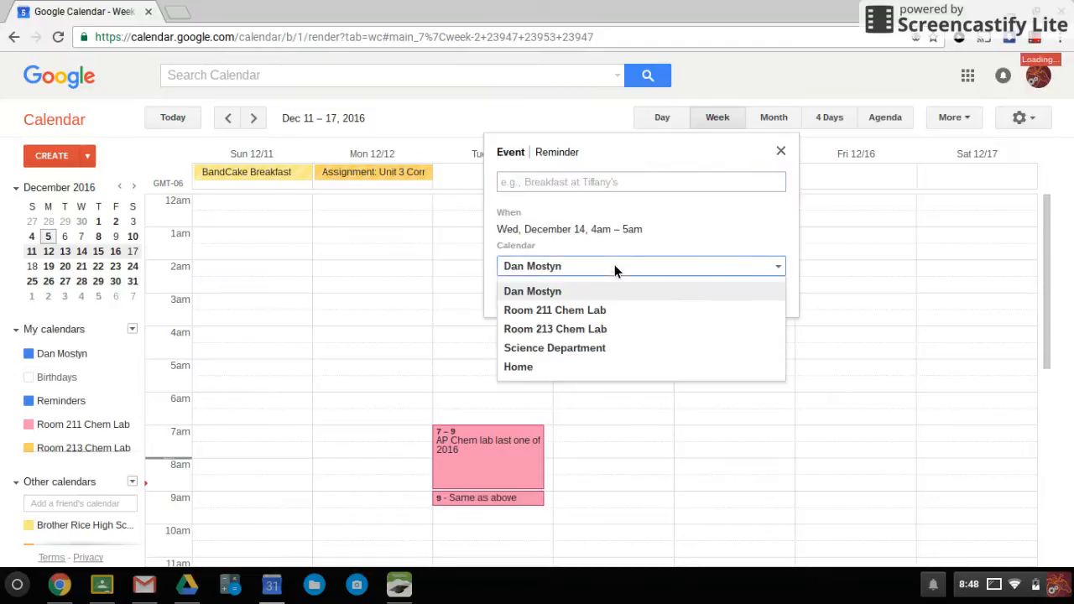
{"action": "left_click", "coordinate": [573, 351]}
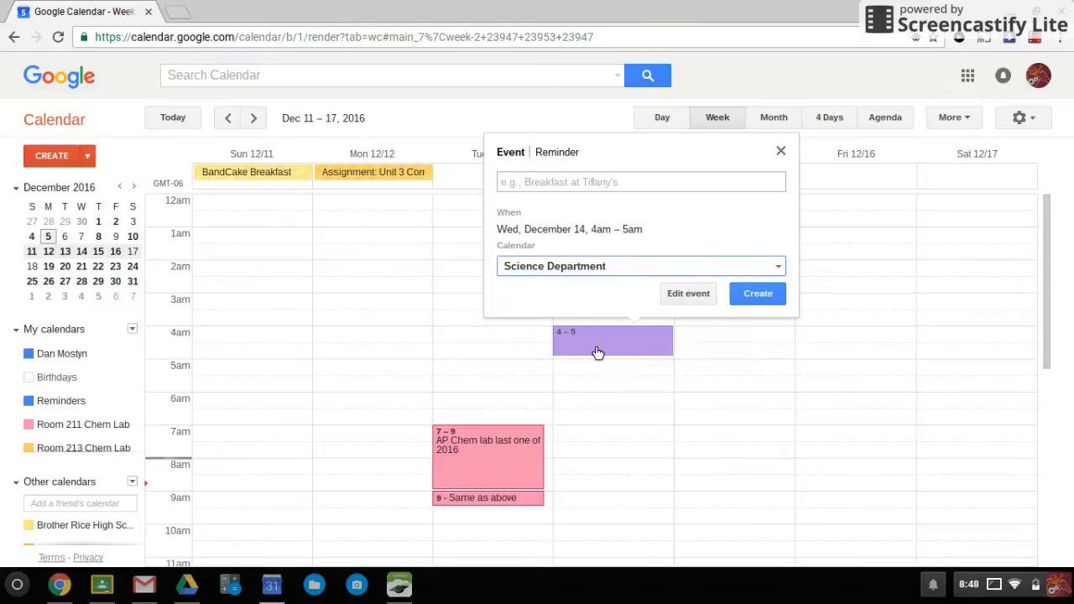
{"action": "left_click", "coordinate": [584, 192]}
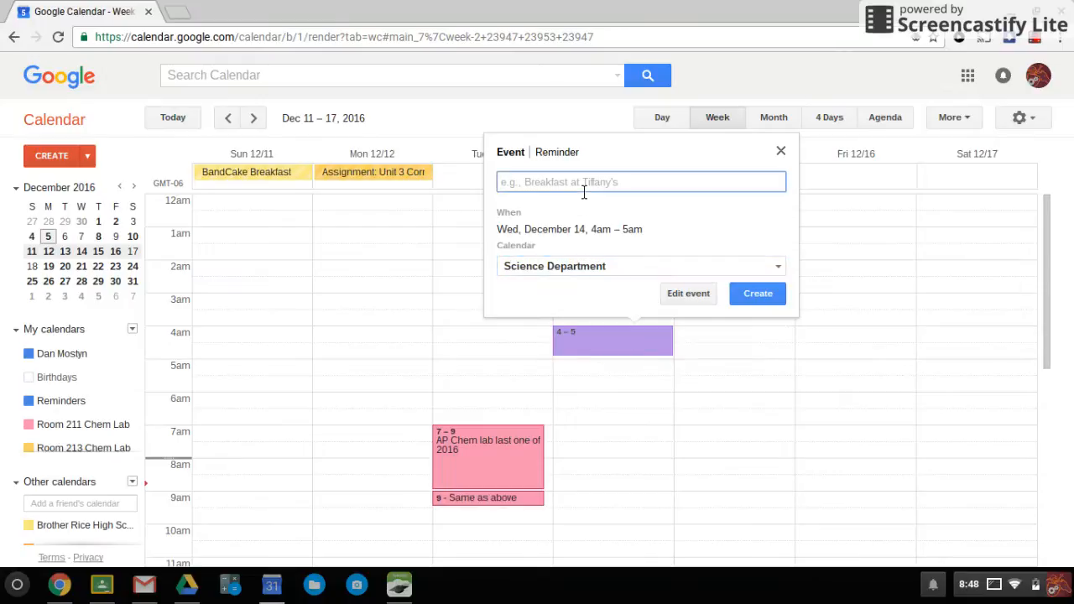
{"action": "type", "text": "Meeting"}
{"action": "left_click", "coordinate": [756, 296]}
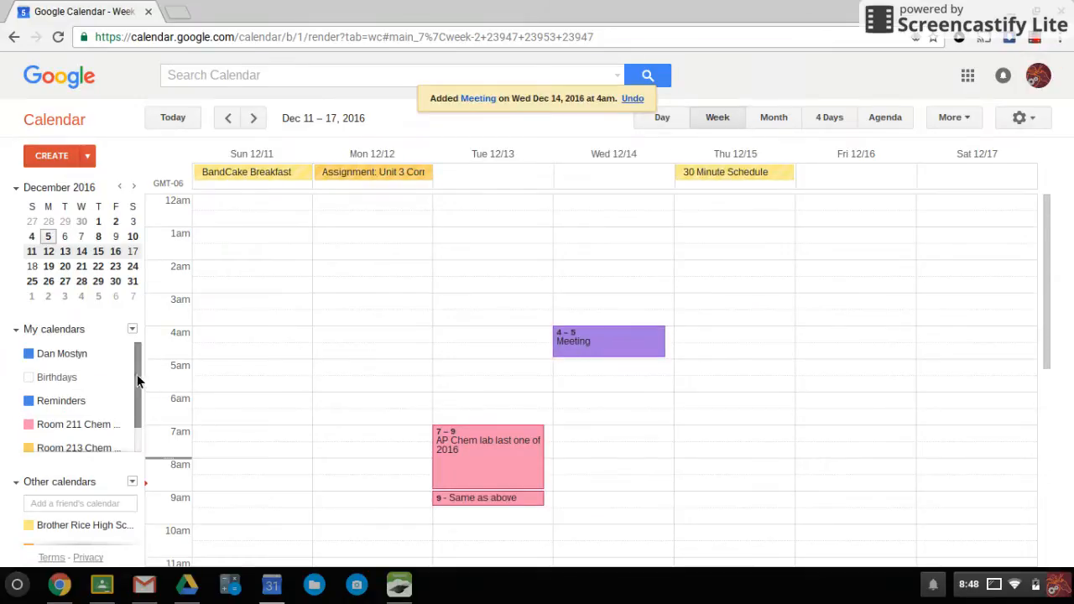
{"action": "left_click_drag", "start_coordinate": [142, 370], "coordinate": [141, 417]}
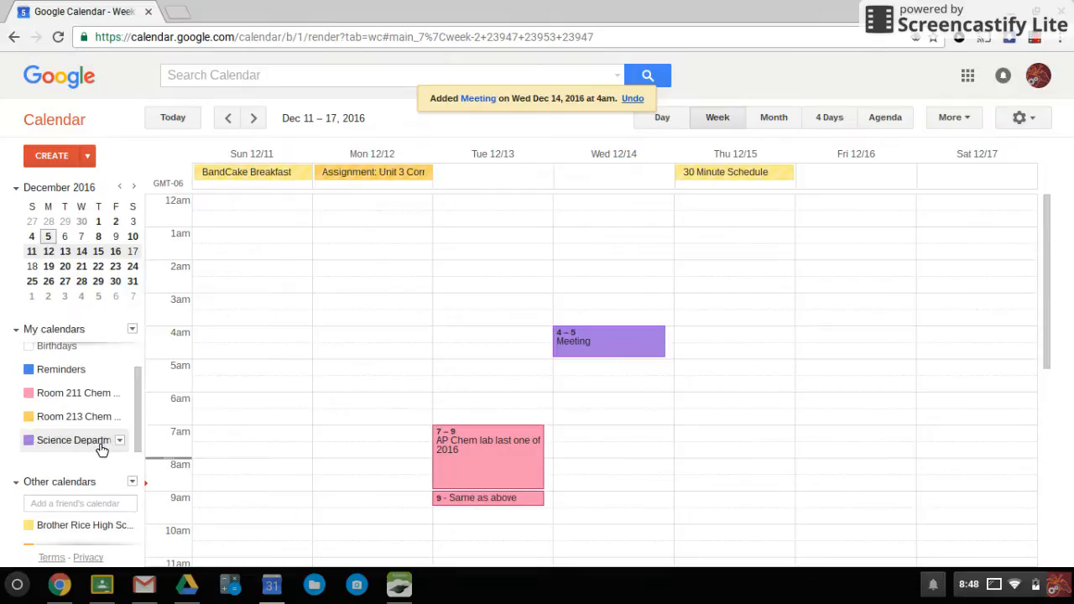
{"action": "left_click", "coordinate": [46, 448]}
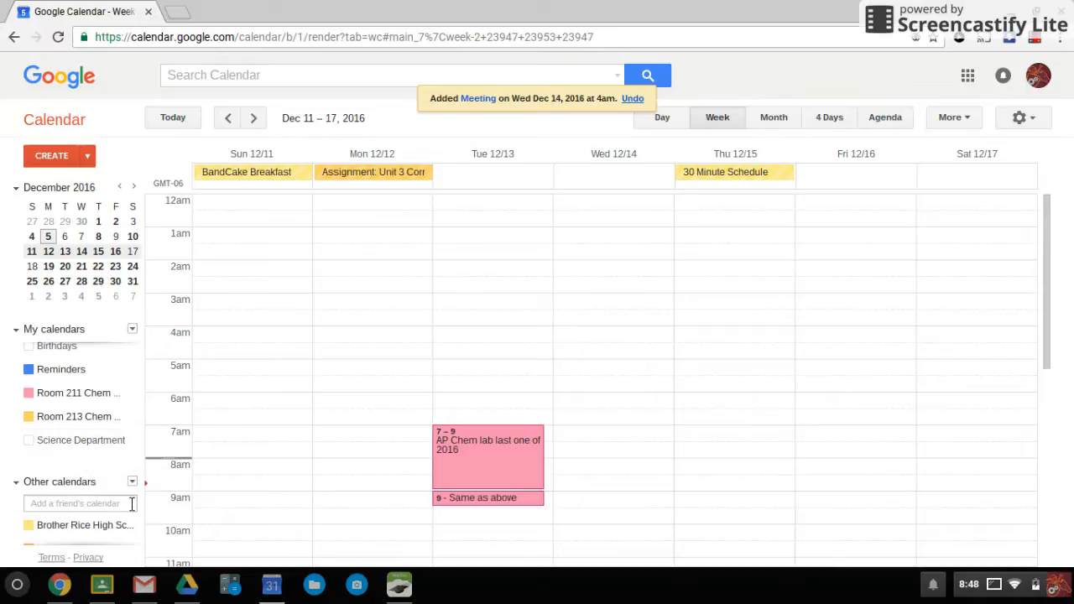
{"action": "scroll", "coordinate": [54, 449], "scroll_direction": "up", "scroll_amount": 2}
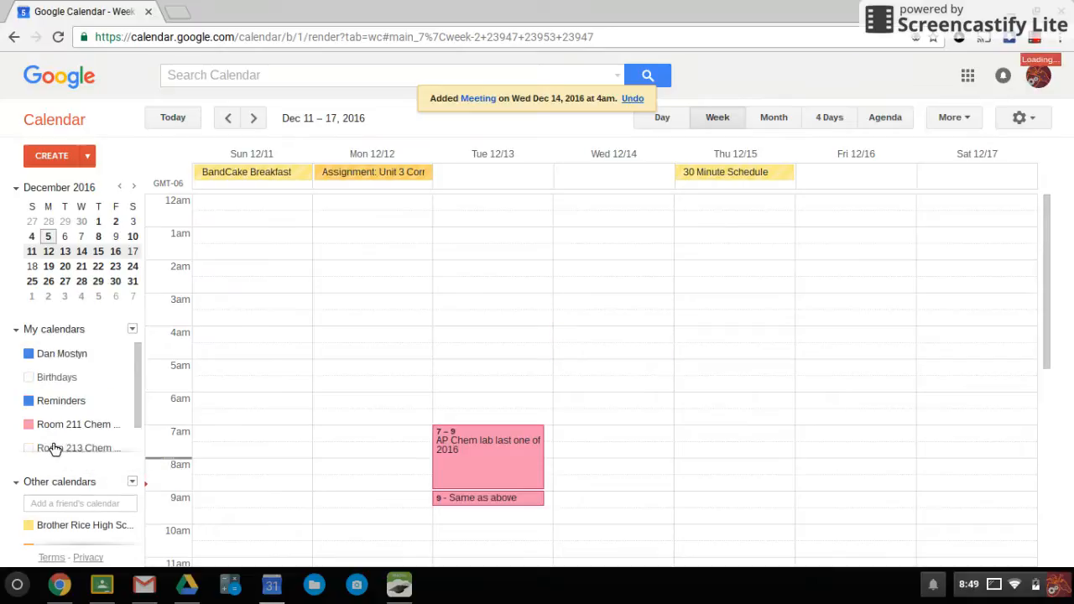
{"action": "left_click", "coordinate": [70, 446]}
{"action": "scroll", "coordinate": [138, 419], "scroll_direction": "down", "scroll_amount": 2}
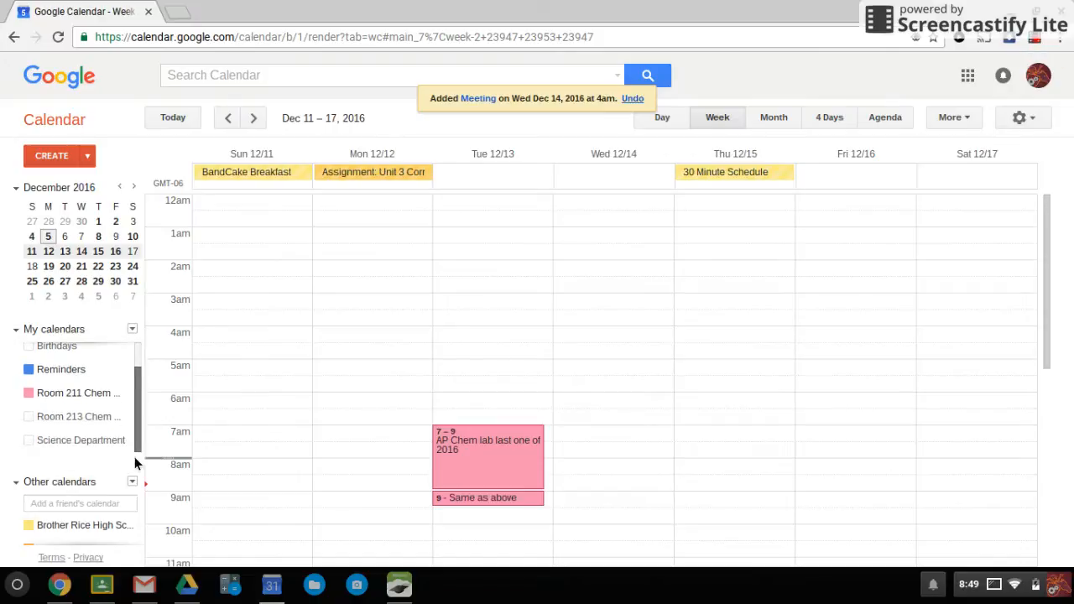
{"action": "left_click", "coordinate": [48, 420]}
{"action": "left_click", "coordinate": [48, 445]}
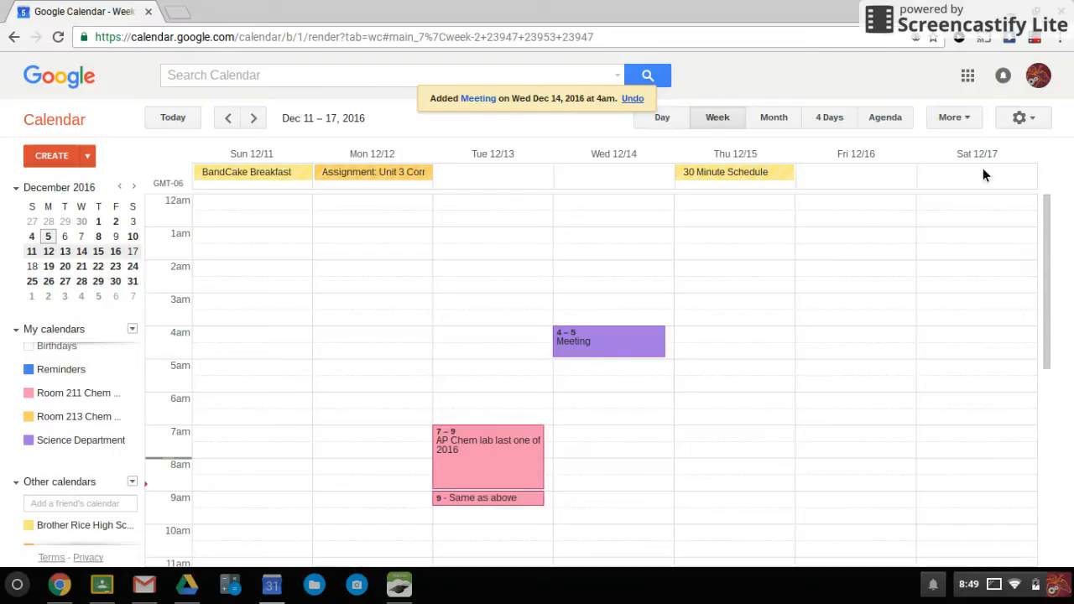
In Settings > Calendars, unsubscribe from the Science Department calendar and confirm
{"action": "left_click", "coordinate": [1044, 123]}
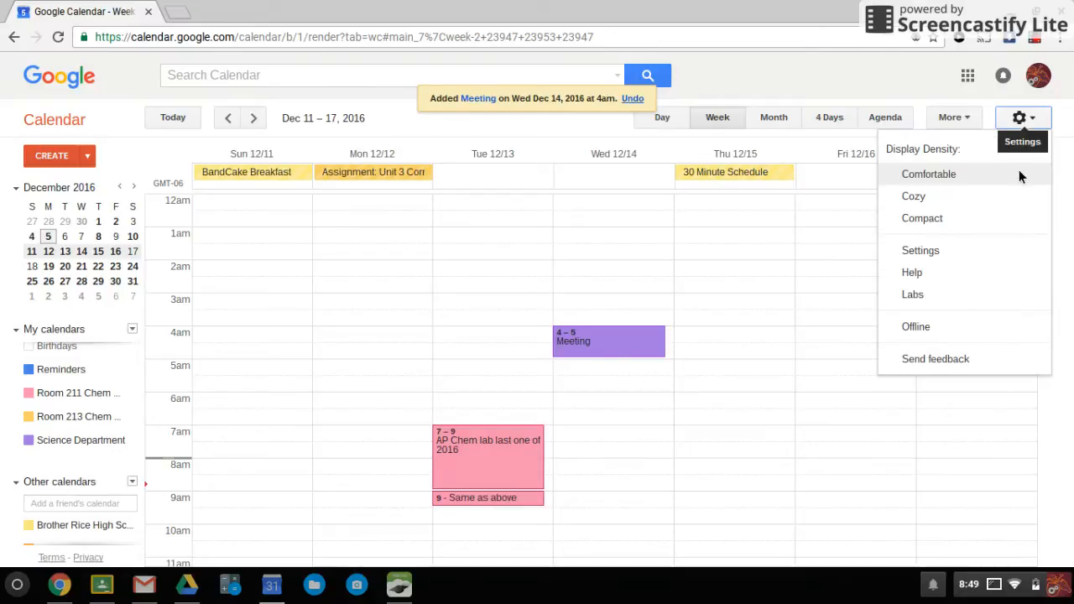
{"action": "left_click", "coordinate": [946, 256]}
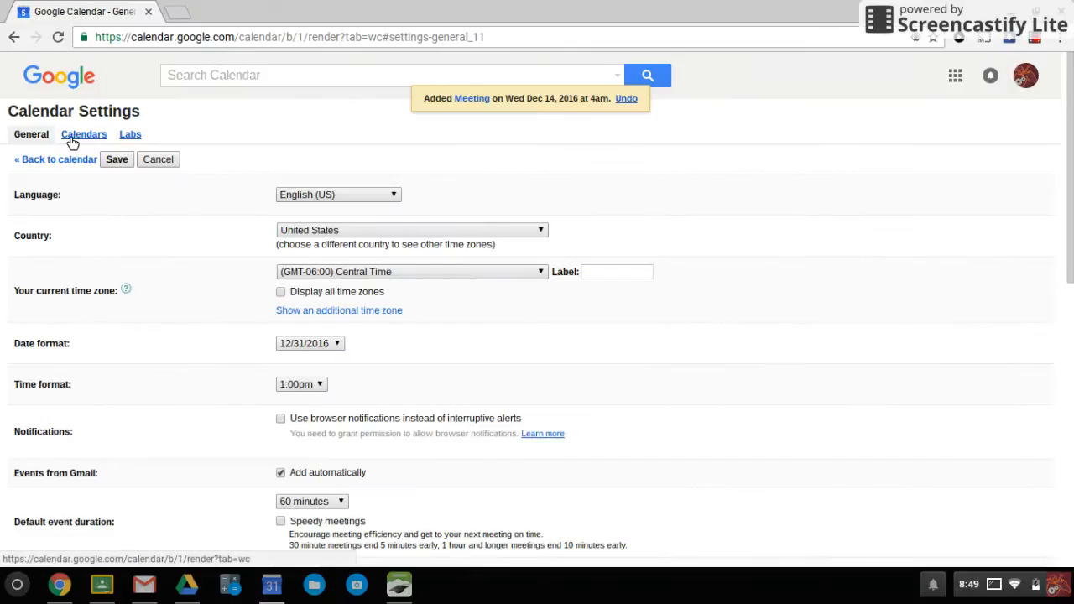
{"action": "left_click", "coordinate": [83, 137]}
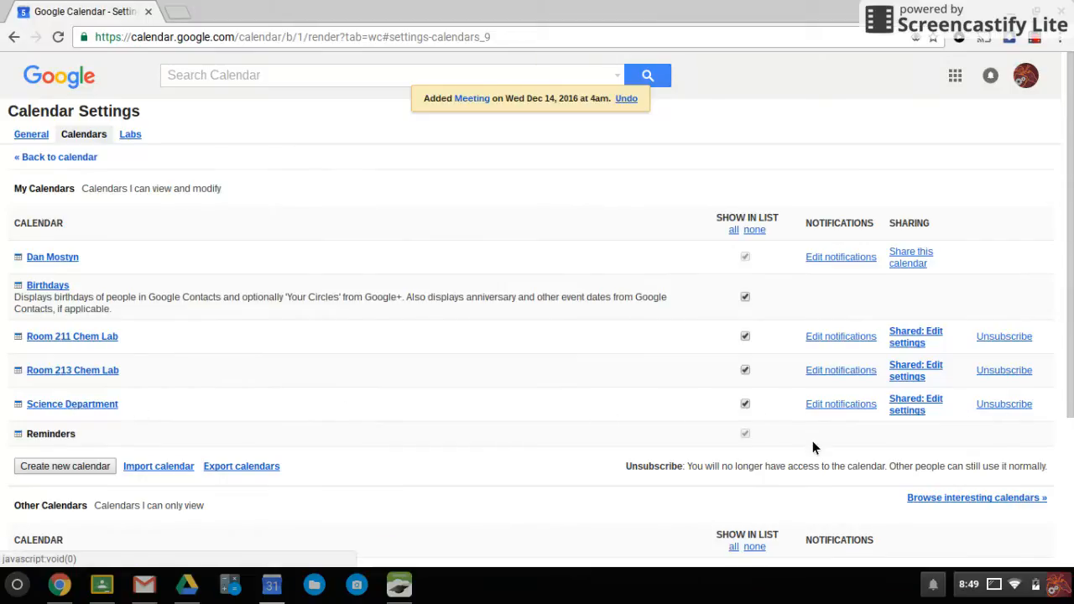
{"action": "left_click", "coordinate": [999, 408]}
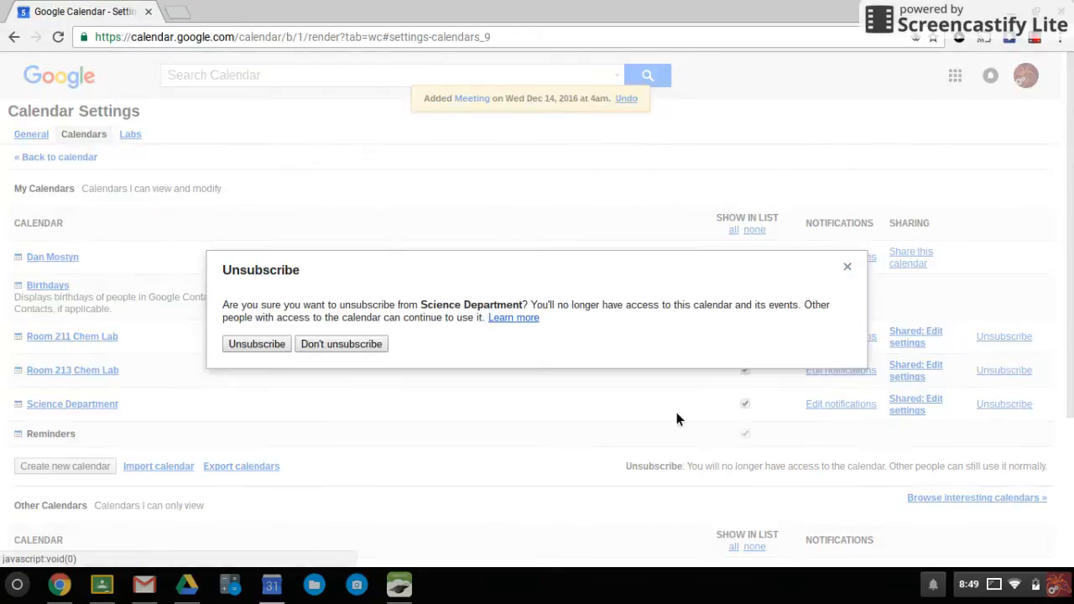
{"action": "left_click", "coordinate": [264, 344]}
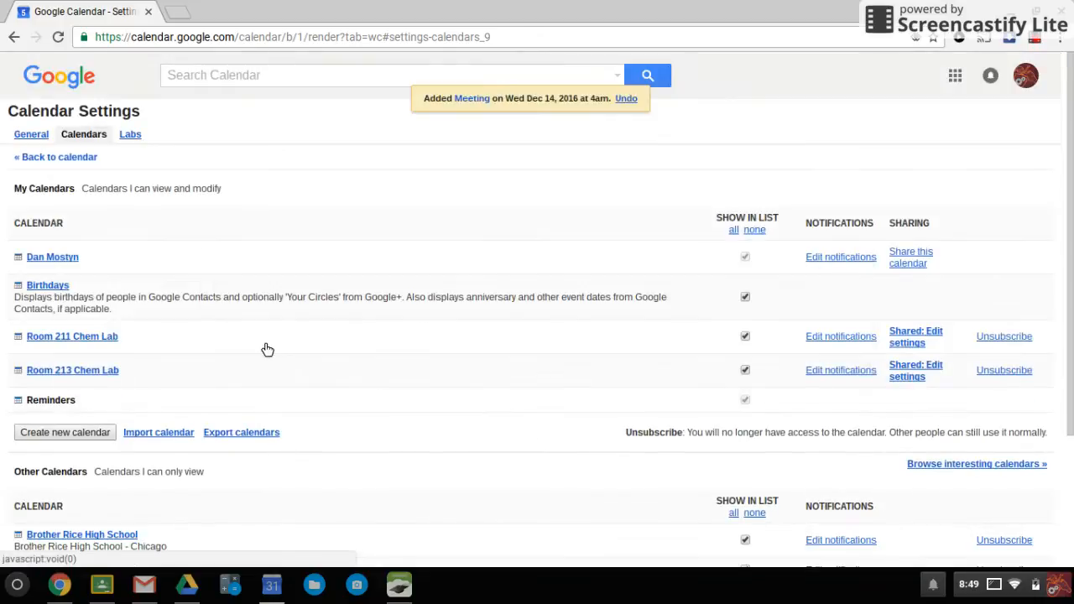
{"action": "scroll", "coordinate": [267, 349], "scroll_direction": "down", "scroll_amount": 3}
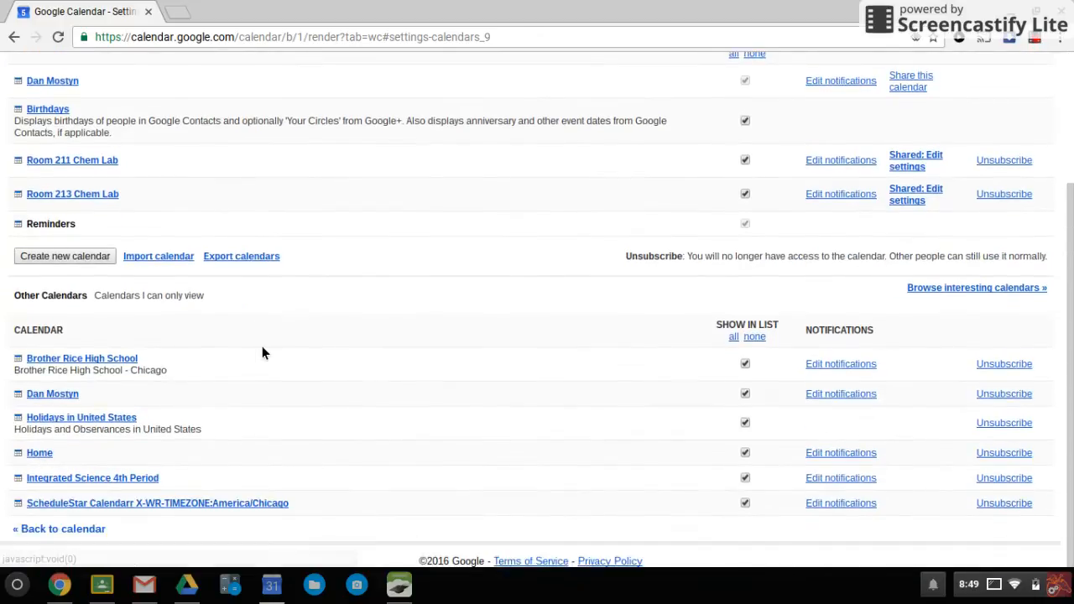
{"action": "scroll", "coordinate": [262, 352], "scroll_direction": "up", "scroll_amount": 3}
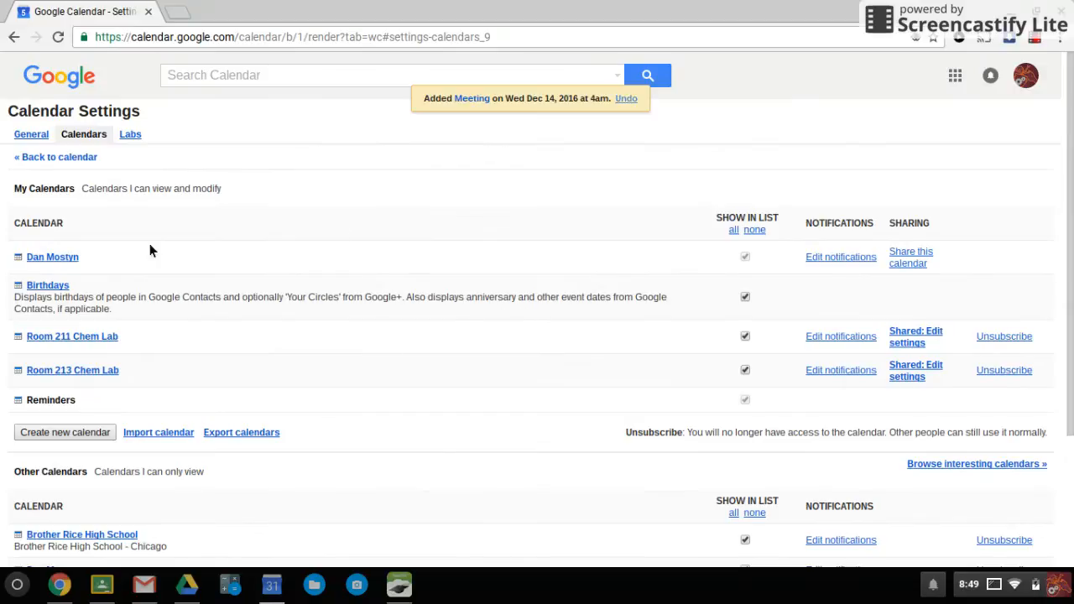
Uncheck Show in list for the Birthdays calendar
{"action": "scroll", "coordinate": [477, 391], "scroll_direction": "down", "scroll_amount": 1}
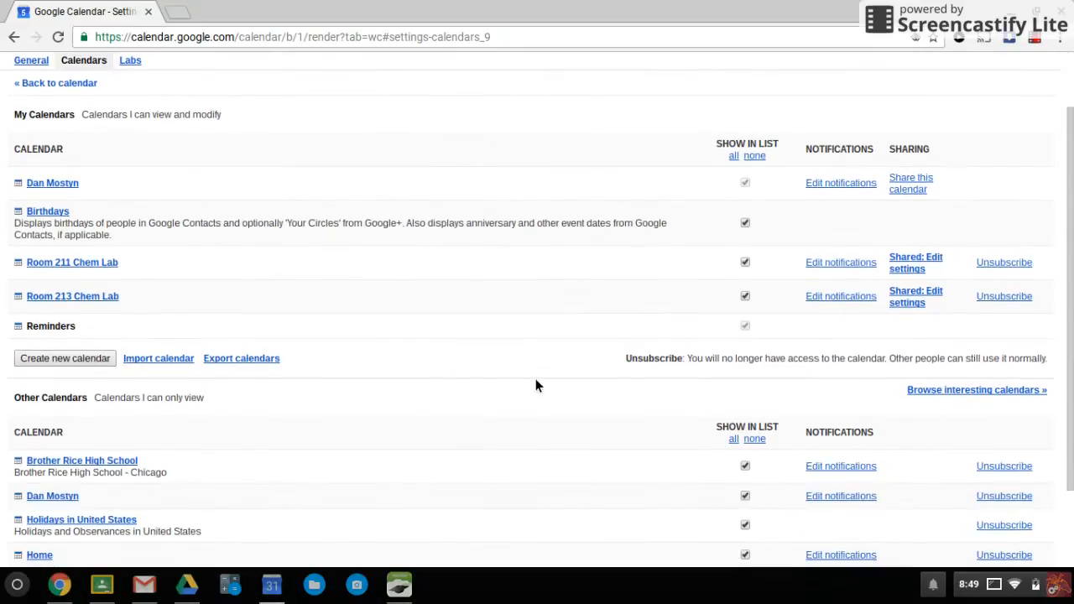
{"action": "left_click", "coordinate": [747, 224]}
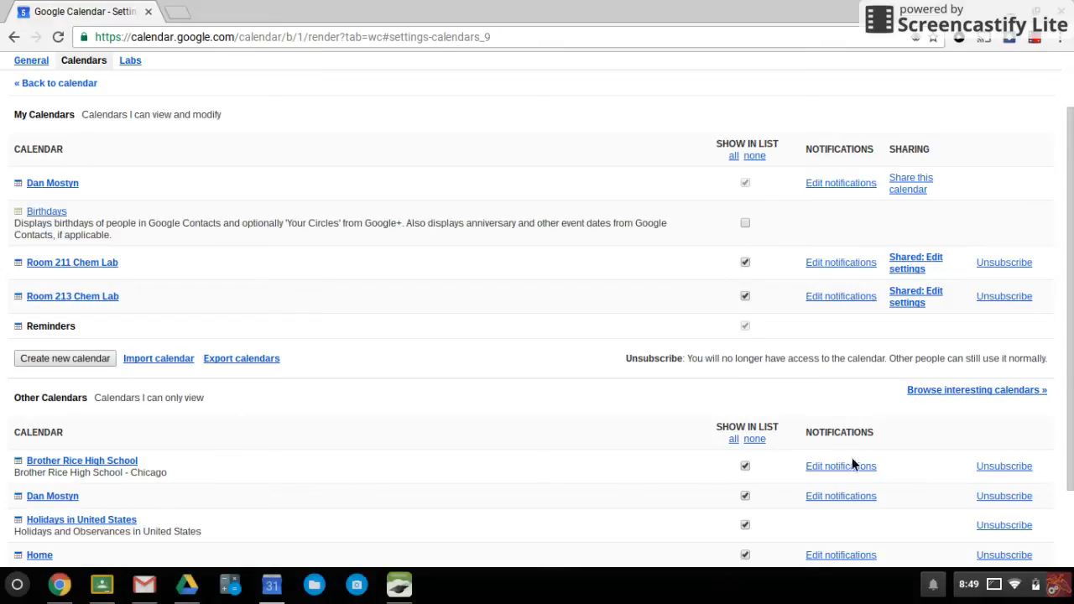
{"action": "scroll", "coordinate": [453, 420], "scroll_direction": "down", "scroll_amount": 3}
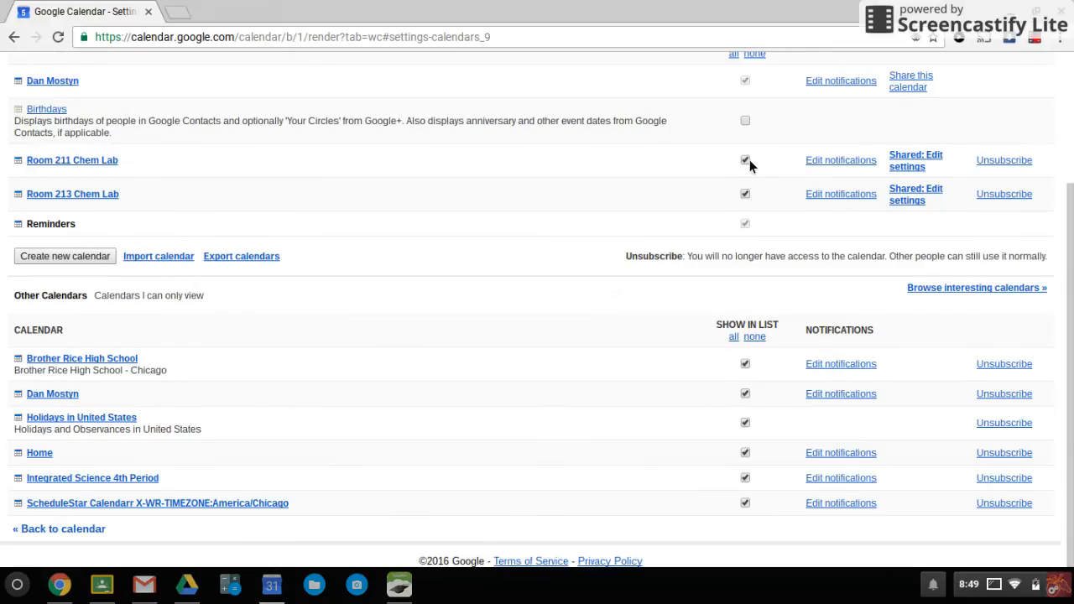
{"action": "scroll", "coordinate": [747, 116], "scroll_direction": "up", "scroll_amount": 3}
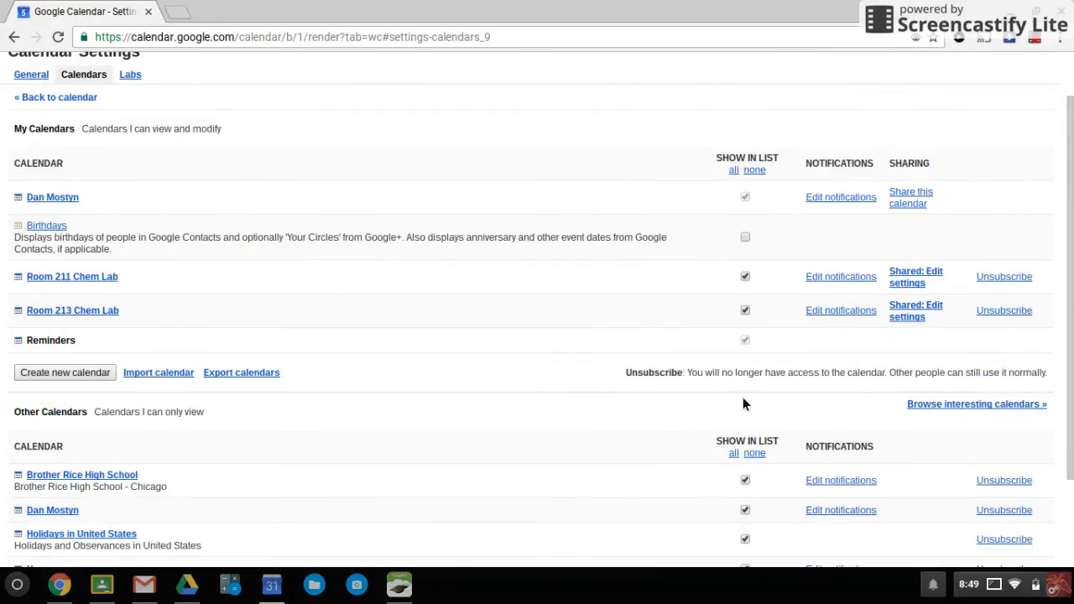
{"action": "scroll", "coordinate": [353, 233], "scroll_direction": "up", "scroll_amount": 2}
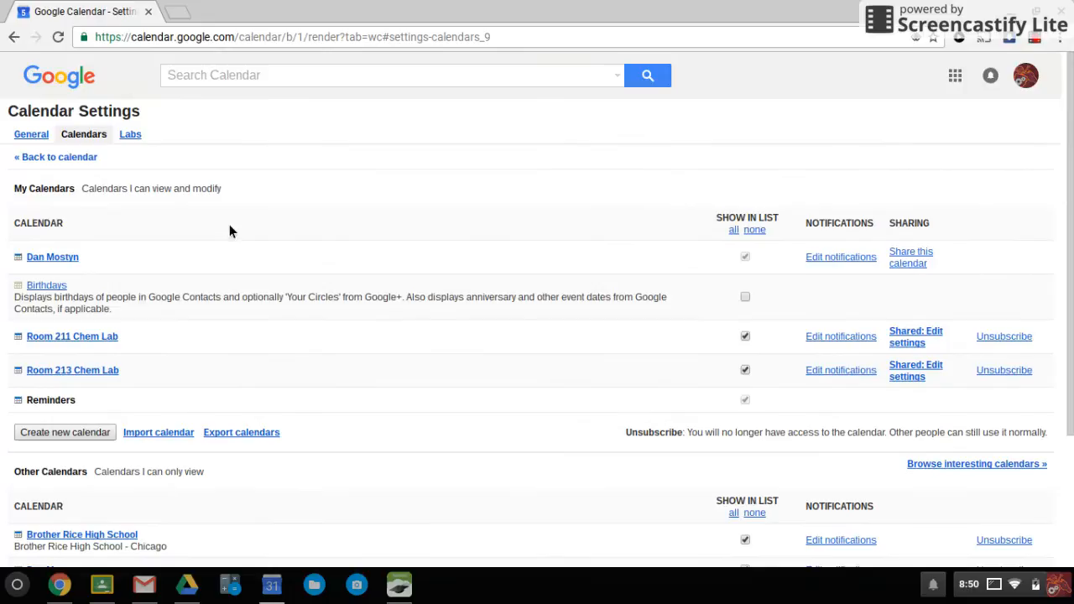
Return to the Dec 11–17 week view and scroll the sidebar calendar lists
{"action": "left_click", "coordinate": [30, 158]}
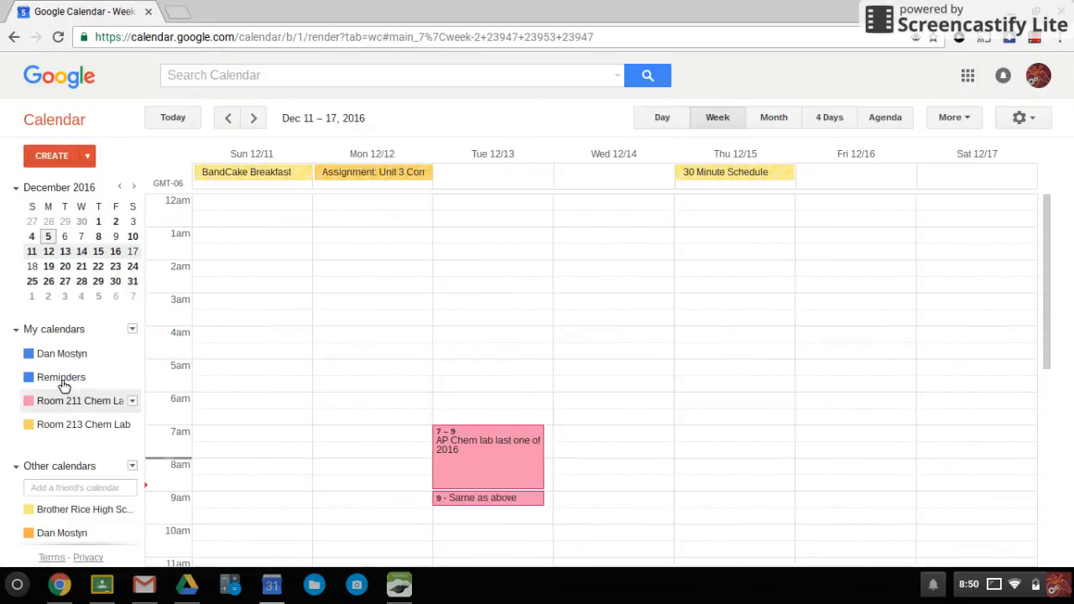
{"action": "scroll", "coordinate": [95, 520], "scroll_direction": "down", "scroll_amount": 4}
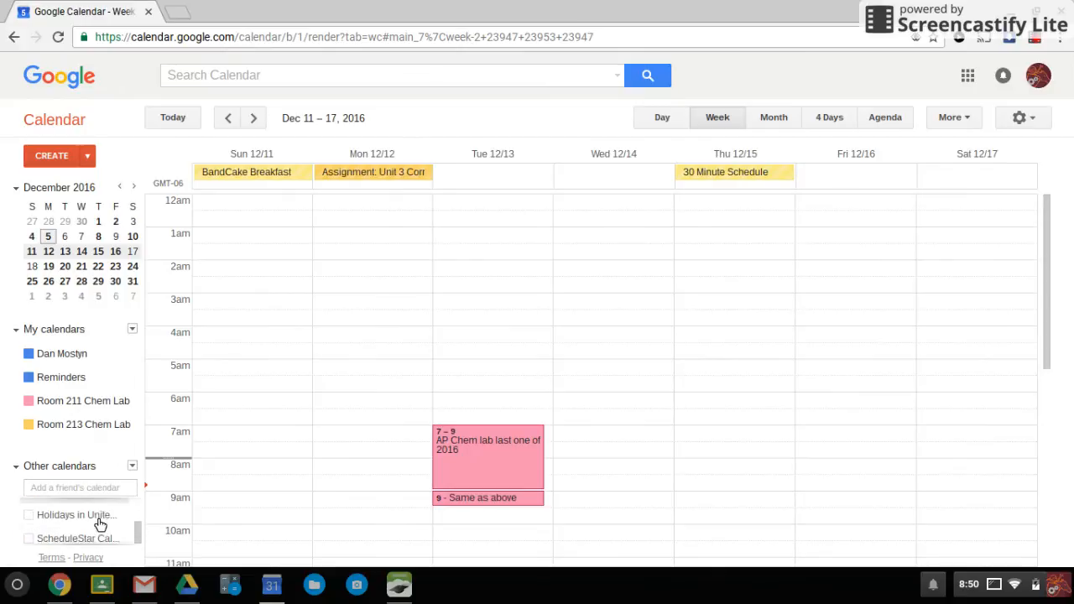
{"action": "scroll", "coordinate": [270, 461], "scroll_direction": "down", "scroll_amount": 3}
Turn off Holidays in United States and turn on ScheduleStar under Other calendars
{"action": "left_click", "coordinate": [101, 509]}
{"action": "left_click", "coordinate": [96, 534]}
{"action": "scroll", "coordinate": [93, 529], "scroll_direction": "up", "scroll_amount": 4}
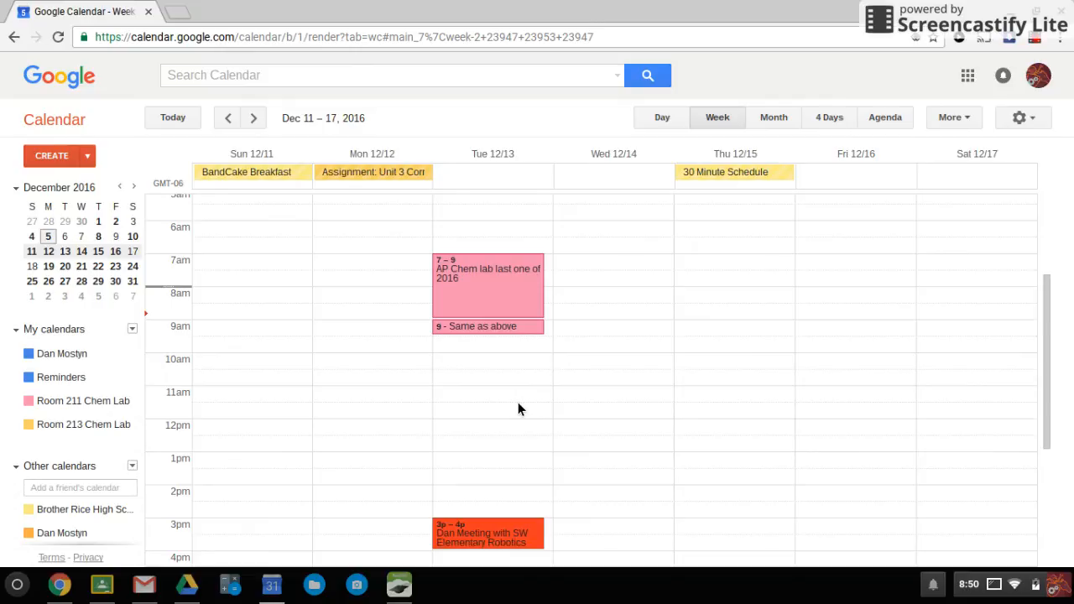
{"action": "left_click", "coordinate": [994, 587]}
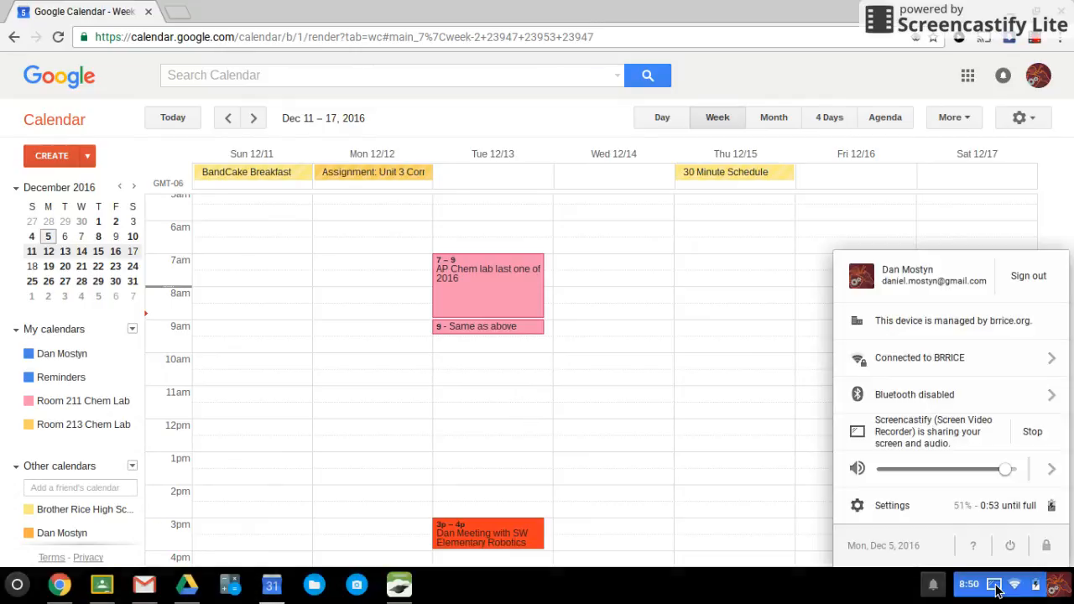
{"action": "left_click", "coordinate": [995, 586]}
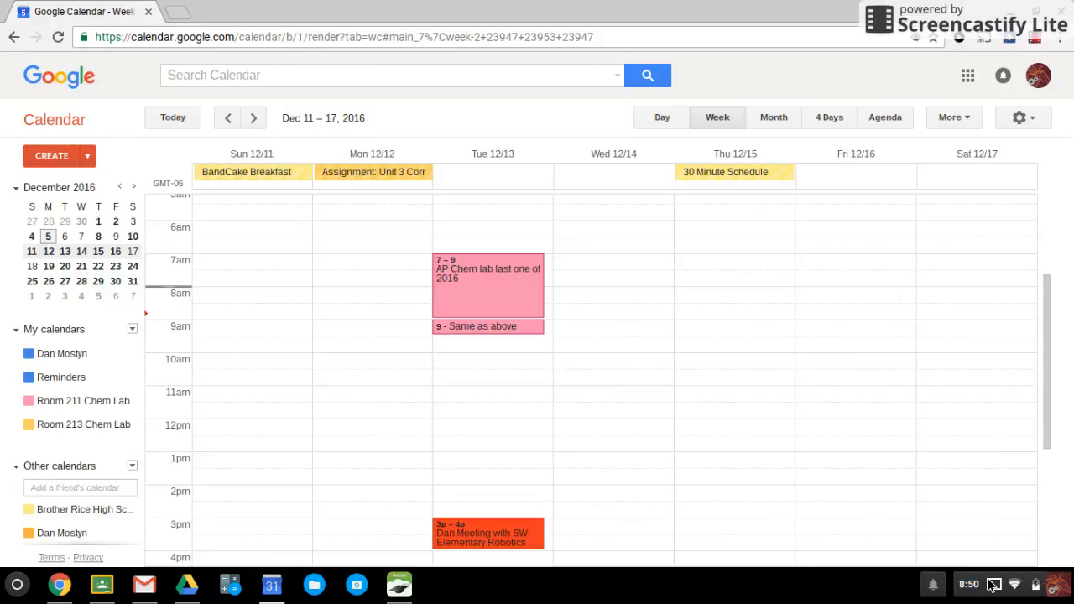